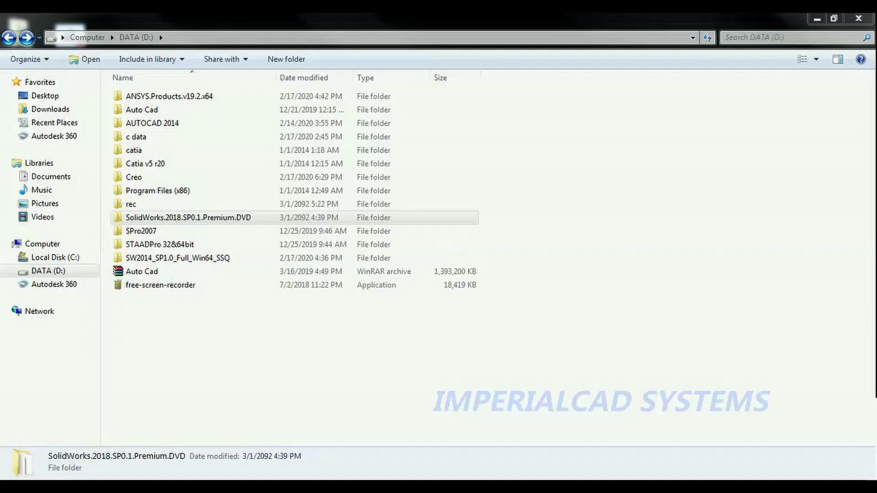
- Check the list of installed programs in Control Panel and close it
key("super")
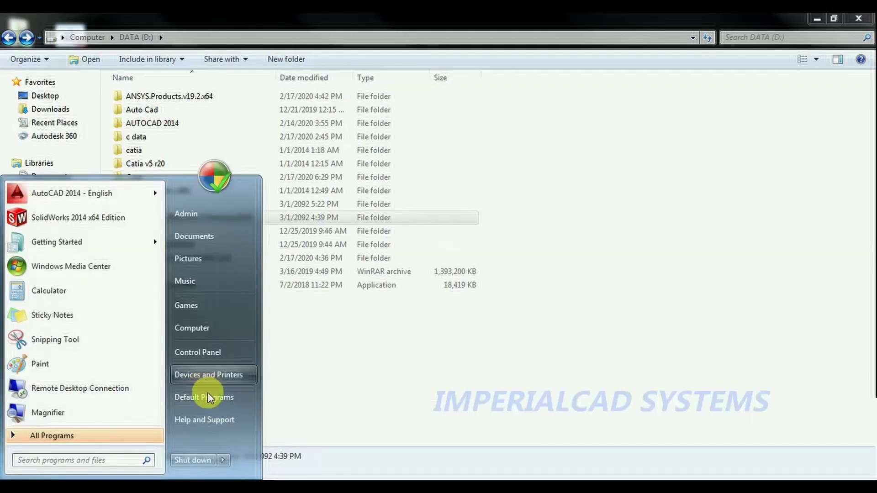
left_click(195, 355)
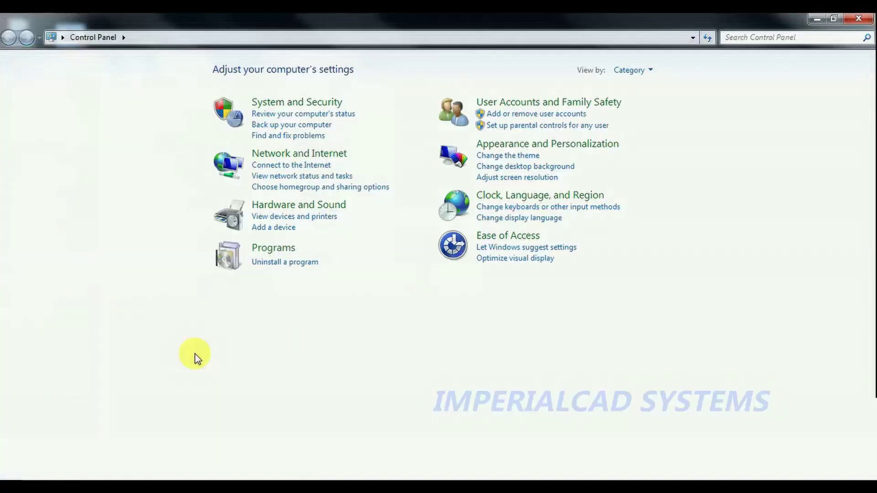
left_click(295, 263)
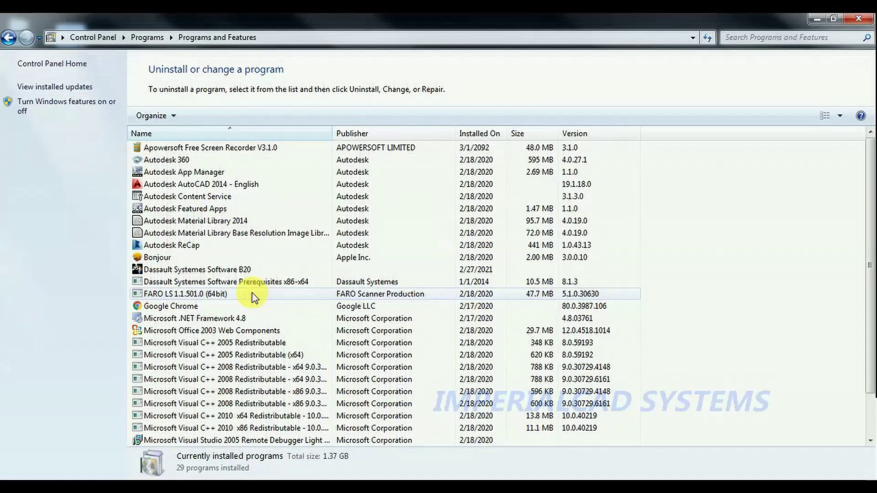
left_click(856, 20)
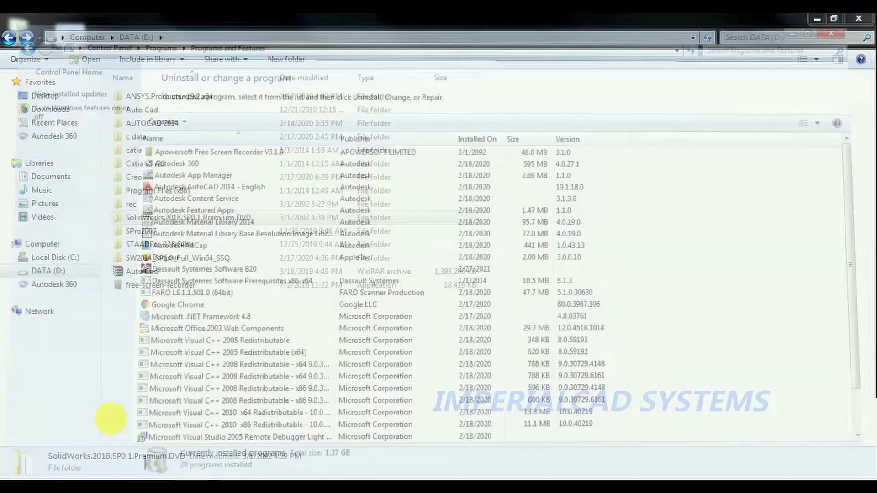
- Open the Windows Features dialog from Control Panel's Programs category
key("super")
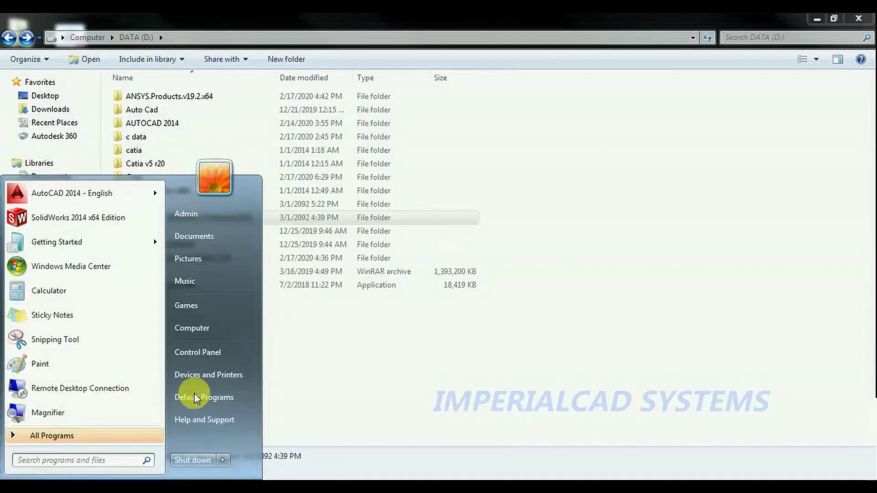
left_click(198, 352)
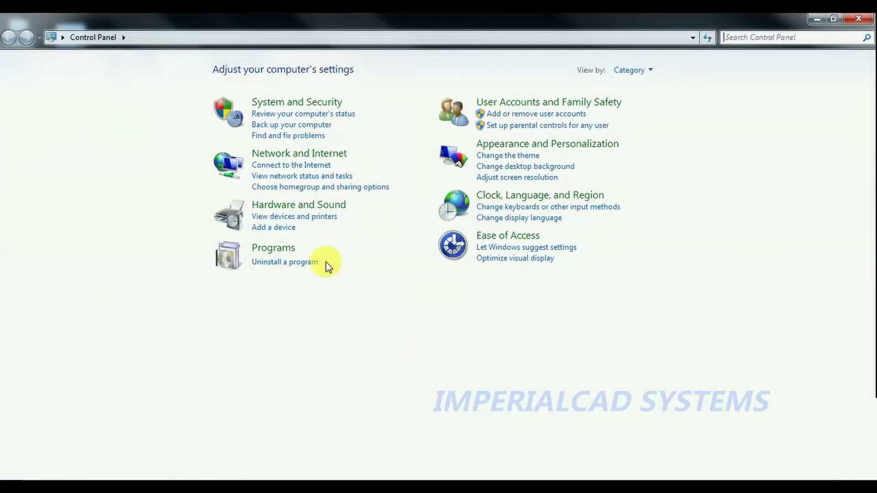
left_click(281, 245)
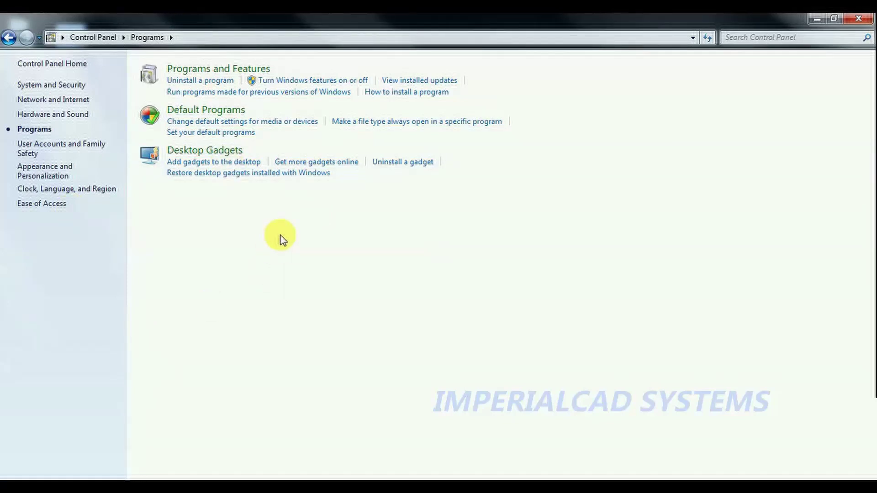
left_click(322, 81)
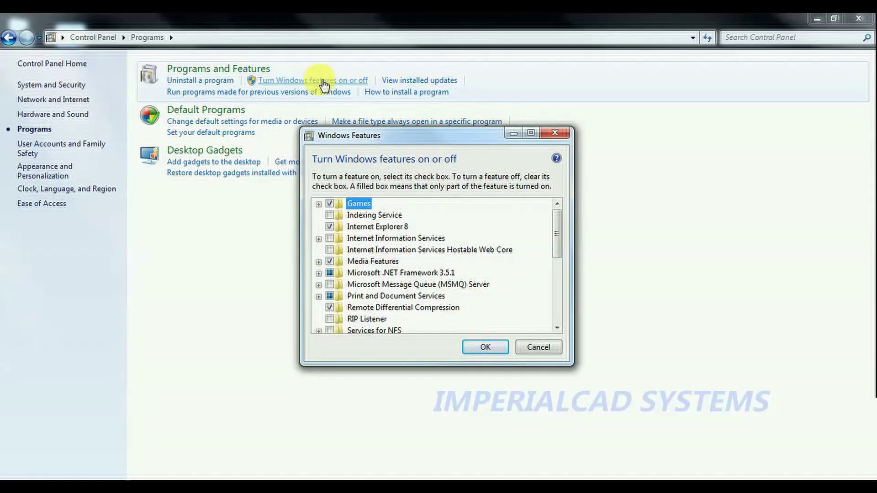
- Turn on Microsoft .NET Framework 3.5.1 with both Windows Communication Foundation HTTP Activation and Non-HTTP Activation, and apply the change
left_click(319, 273)
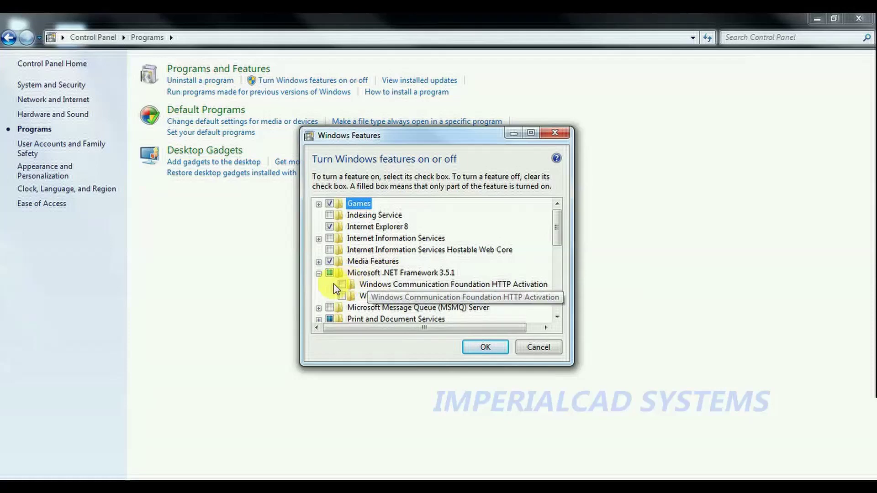
left_click(341, 298)
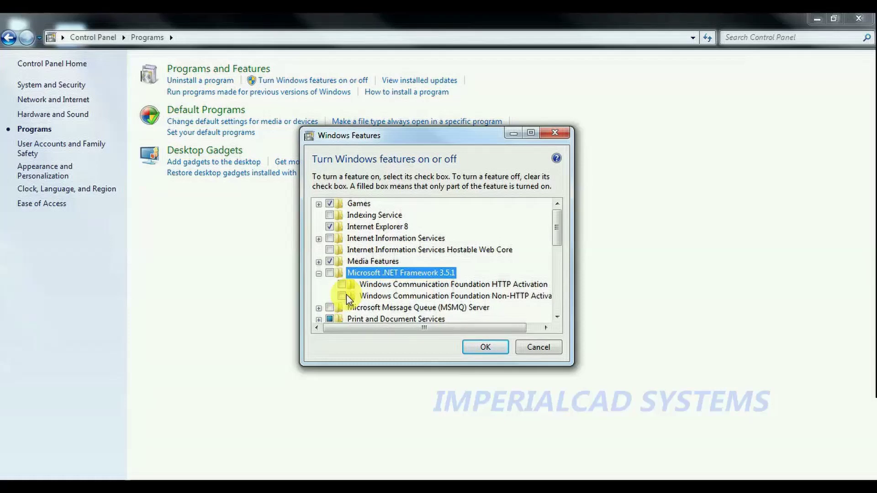
left_click(343, 295)
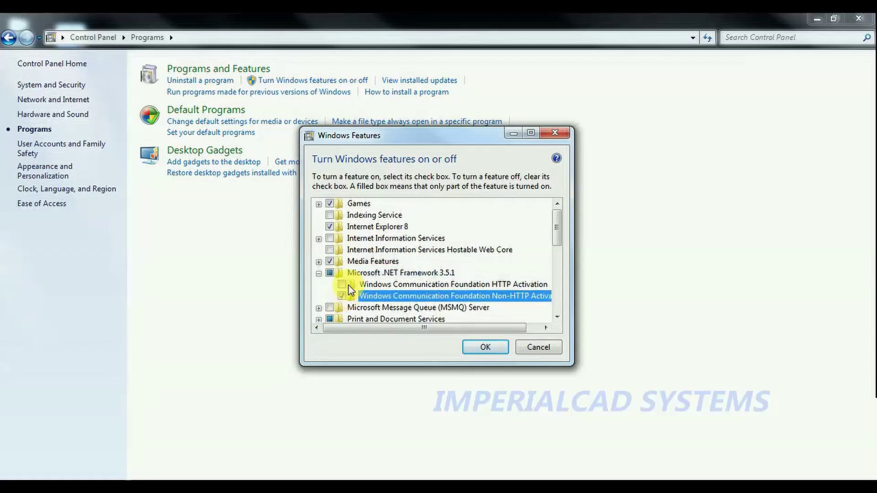
left_click(342, 284)
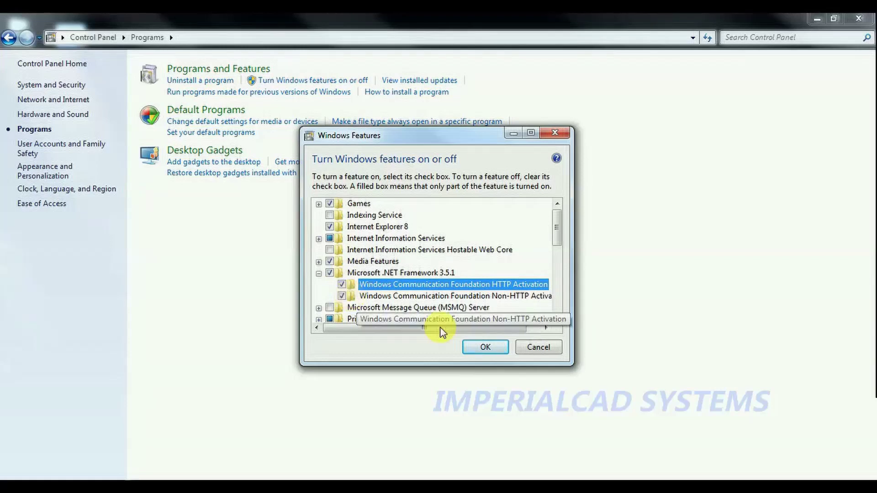
left_click(484, 350)
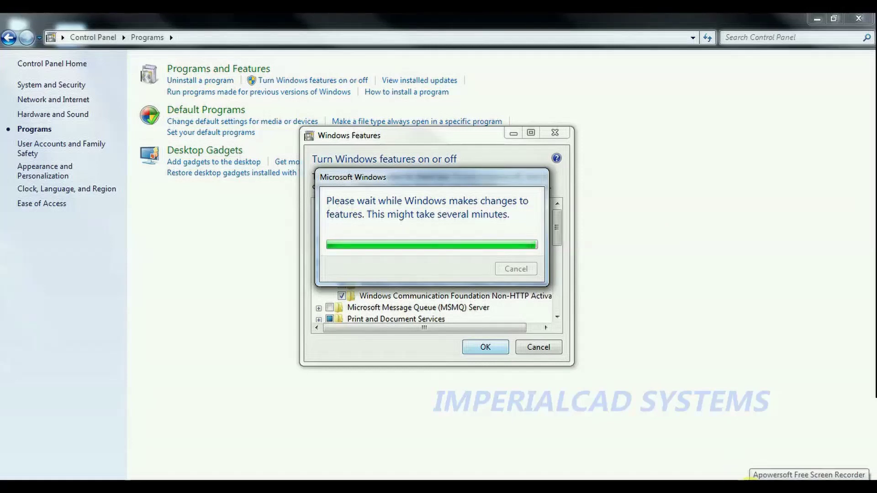
right_click(750, 479)
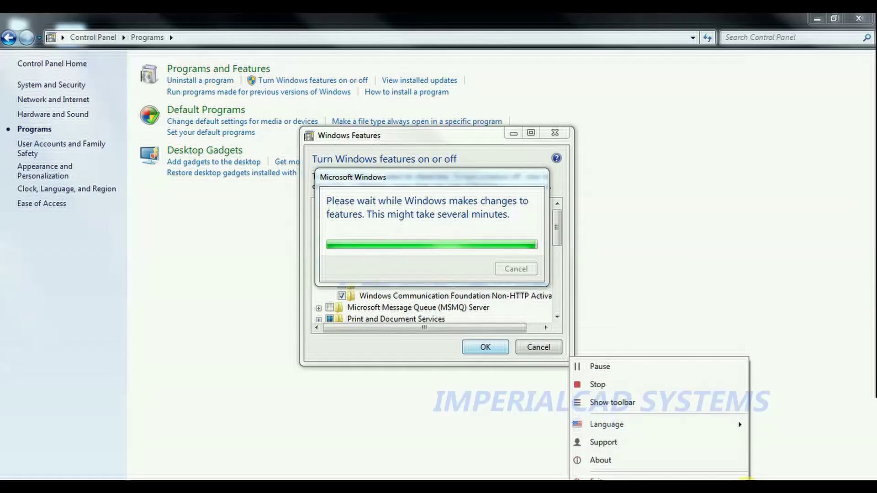
key("Escape")
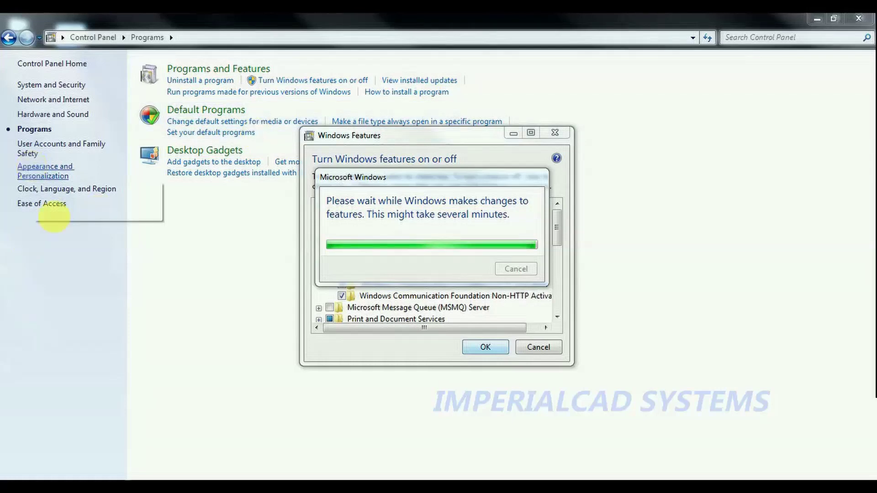
left_click(28, 478)
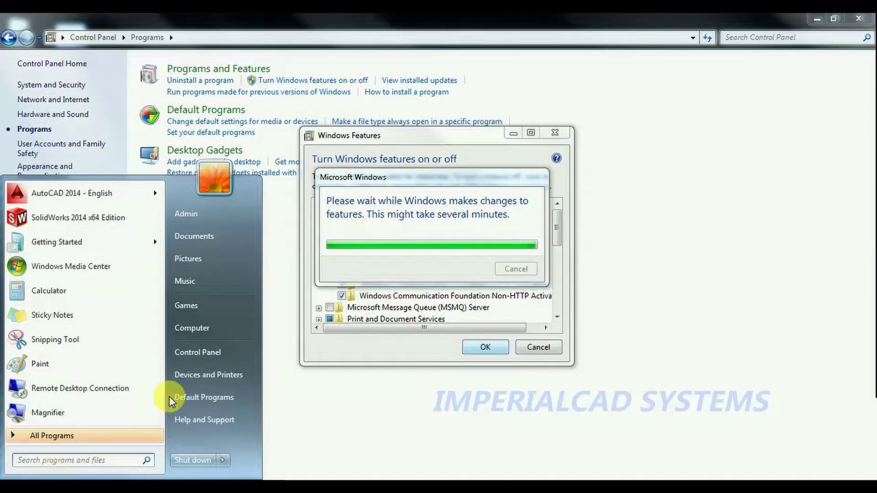
left_click(225, 460)
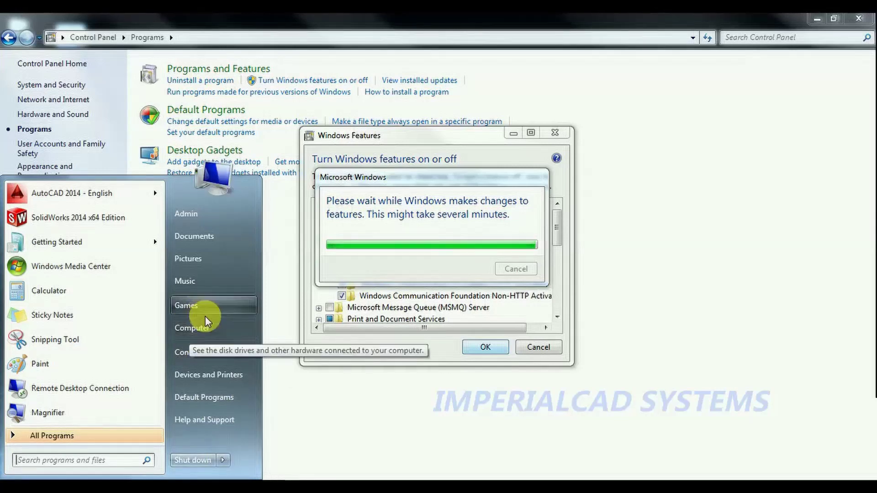
left_click(401, 457)
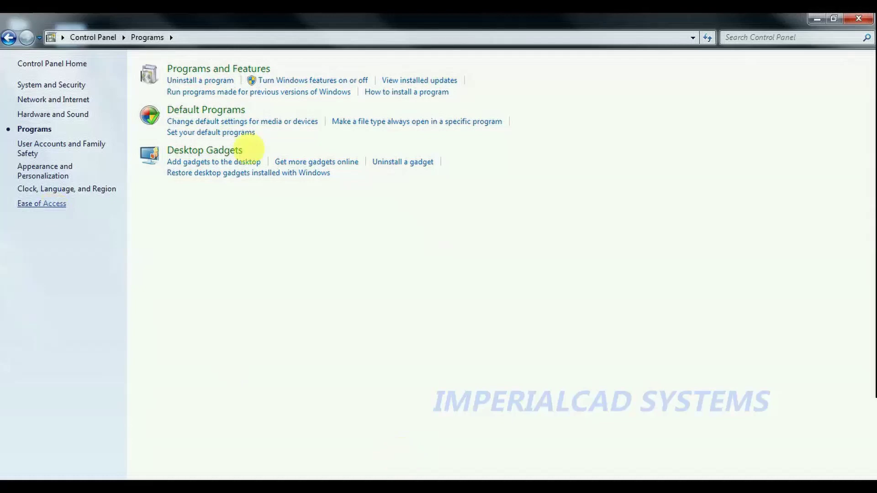
- Put Control Panel aside and open the SolidWorks.2018.SP0.1.Premium.DVD folder on DATA (D:)
left_click(818, 19)
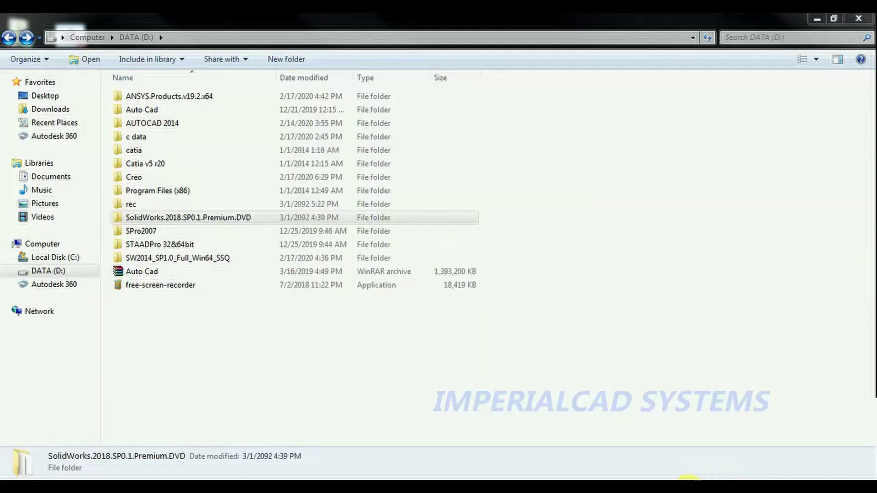
left_click(338, 375)
left_click(364, 398)
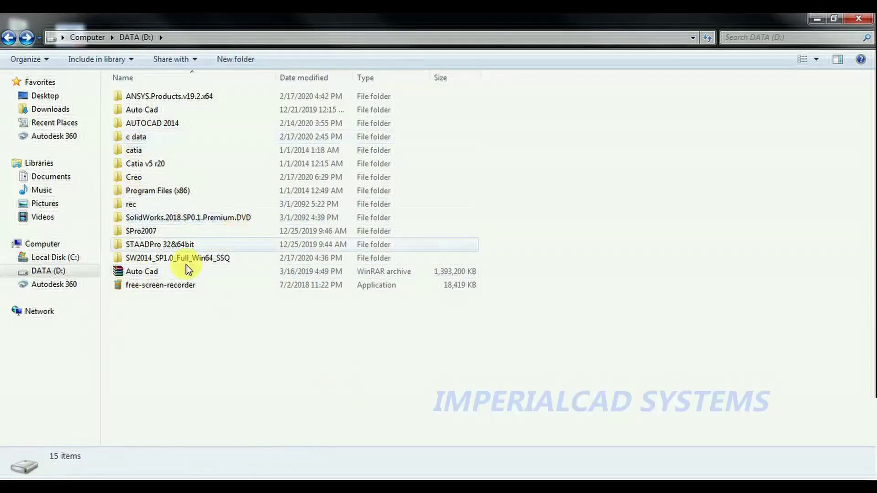
double_click(180, 218)
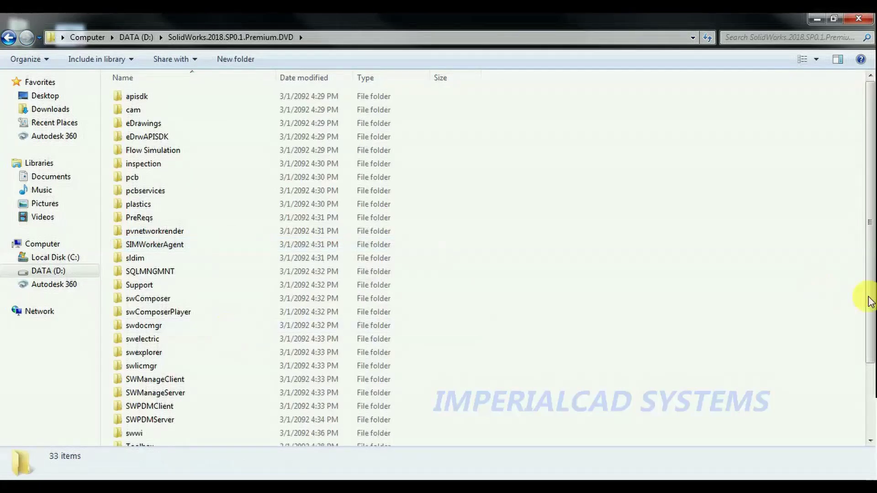
- Copy the _SolidSQUAD_ WinRAR archive from the SolidWorks.2018.SP0.1.Premium.DVD folder
left_click_drag(868, 305, 868, 377)
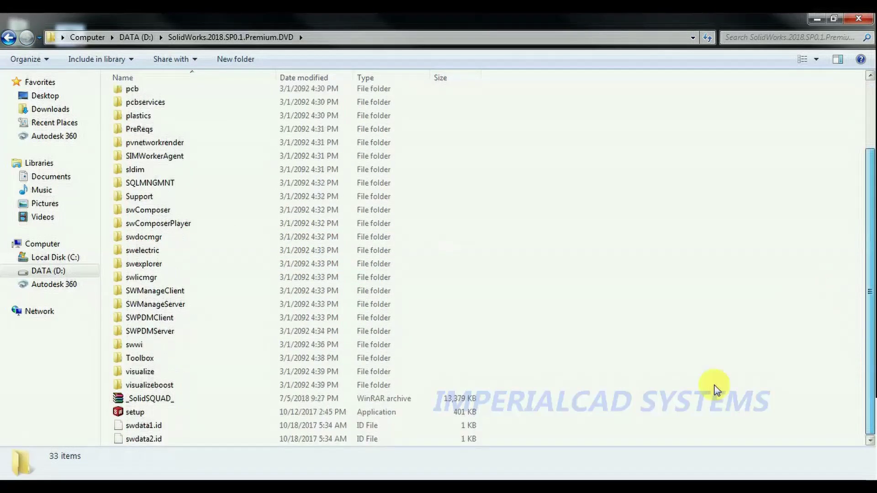
left_click(235, 404)
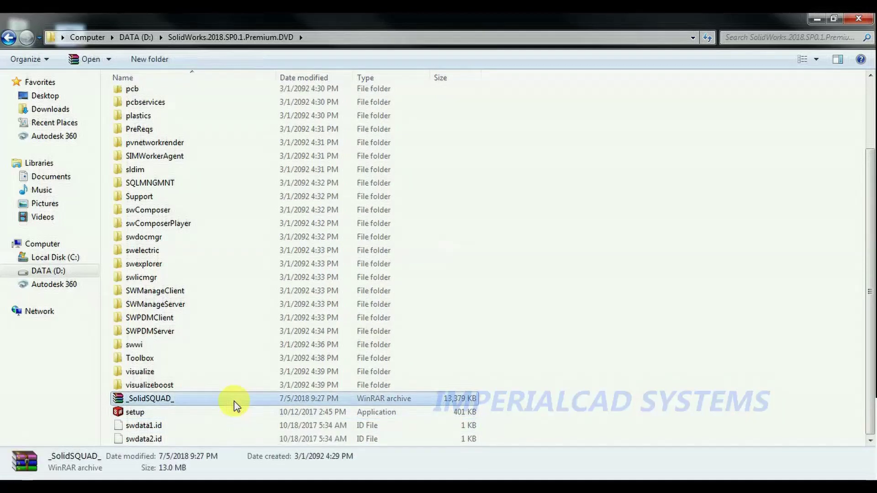
right_click(234, 405)
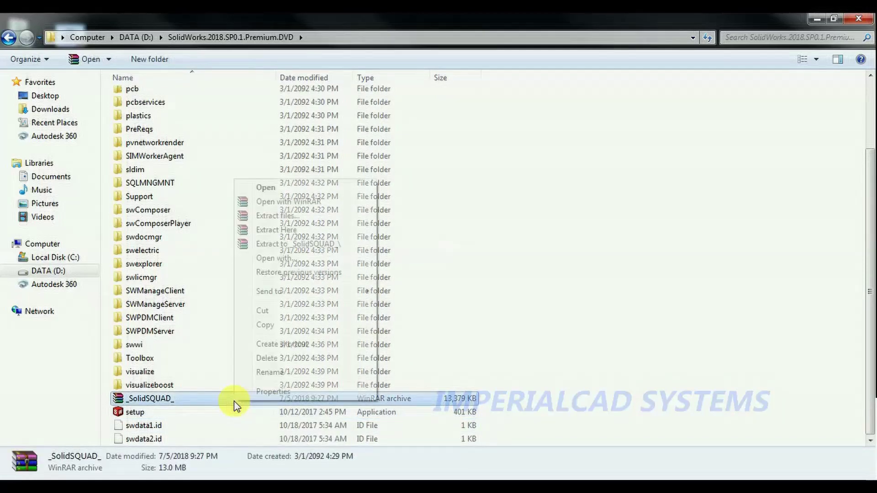
left_click(279, 326)
- Try to paste the copied _SolidSQUAD_ archive into the root of Local Disk (C:)
left_click(68, 255)
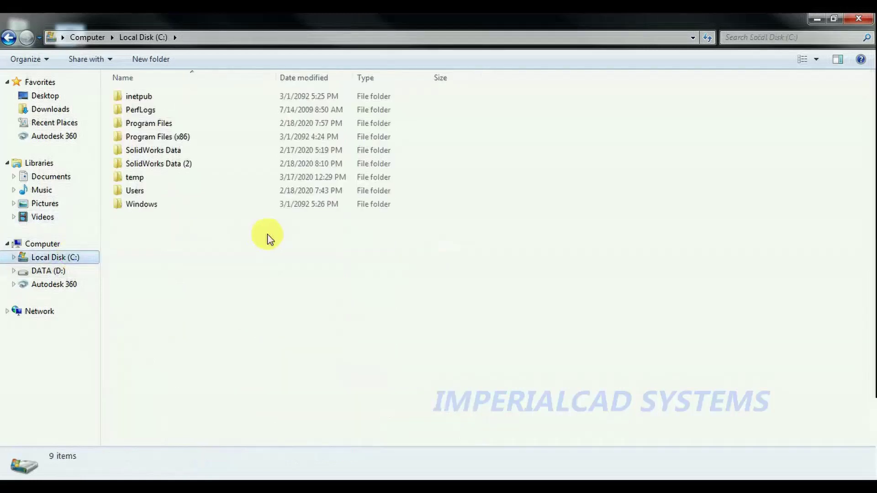
right_click(269, 275)
left_click(304, 346)
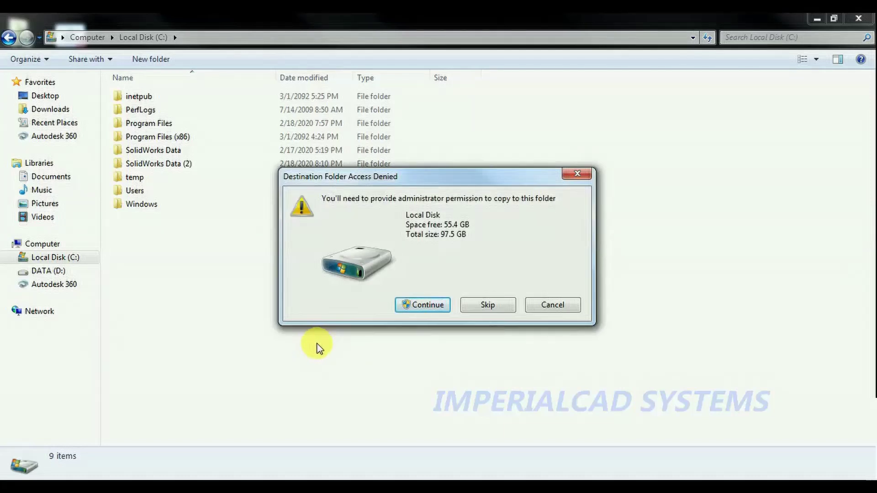
left_click(493, 308)
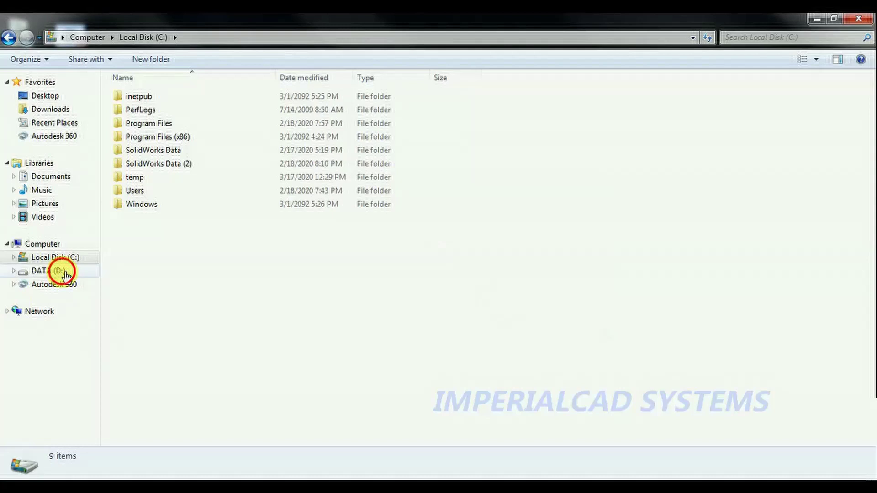
- Paste the copied _SolidSQUAD_ archive into the root of DATA (D:)
left_click(65, 274)
right_click(221, 339)
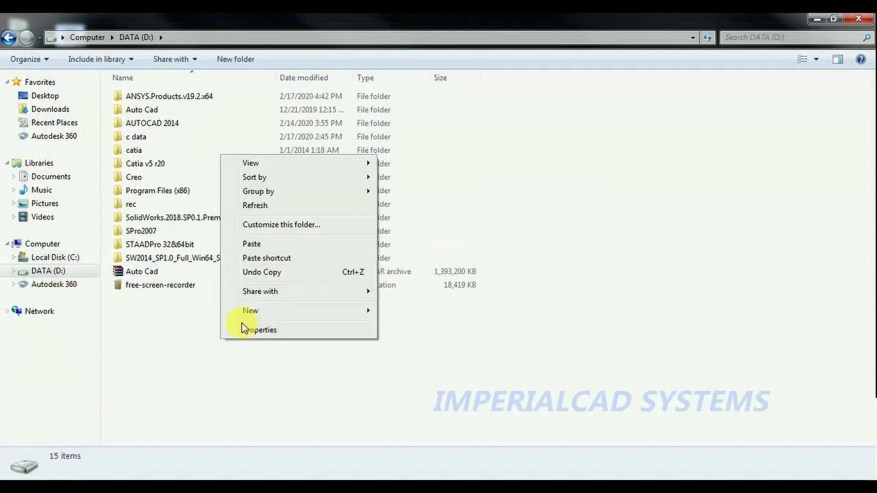
left_click(266, 252)
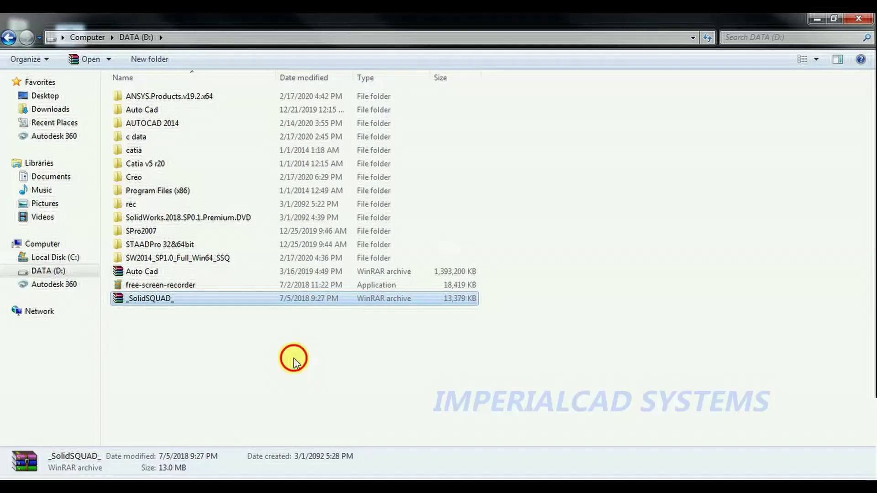
left_click(292, 358)
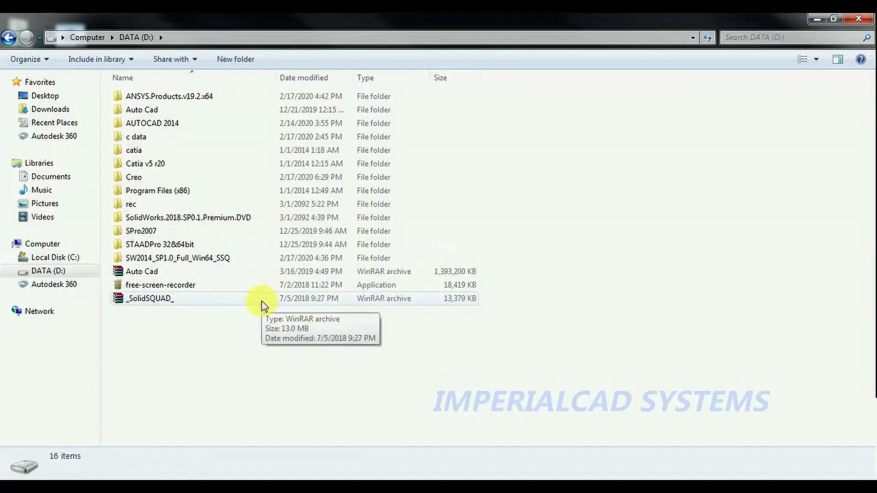
- Extract the _SolidSQUAD_ archive directly into the root of DATA (D:)
right_click(264, 305)
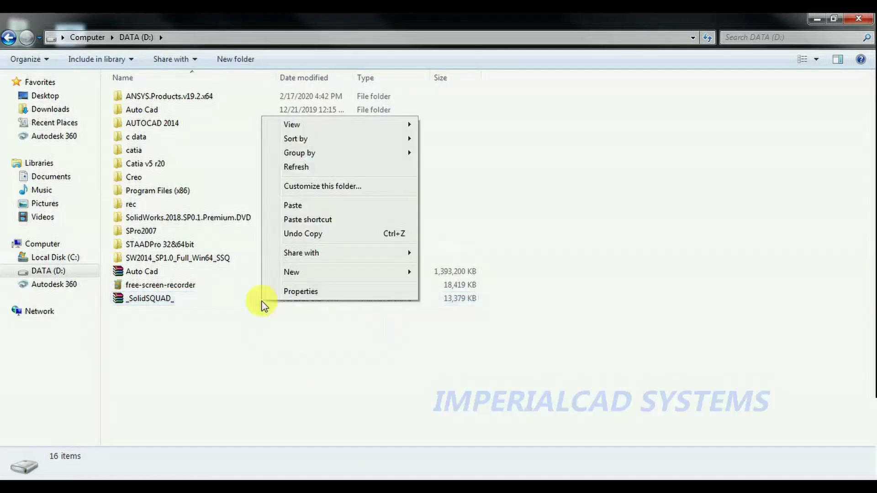
left_click(240, 300)
left_click(241, 299)
right_click(242, 299)
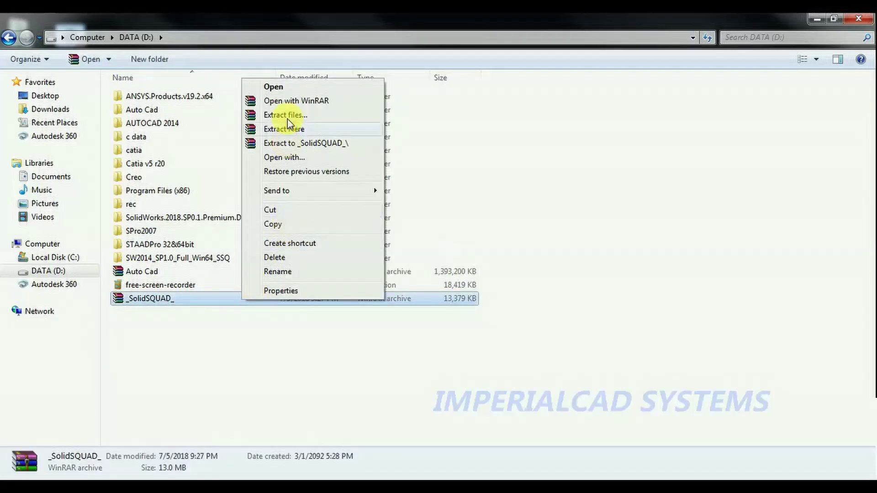
left_click(293, 129)
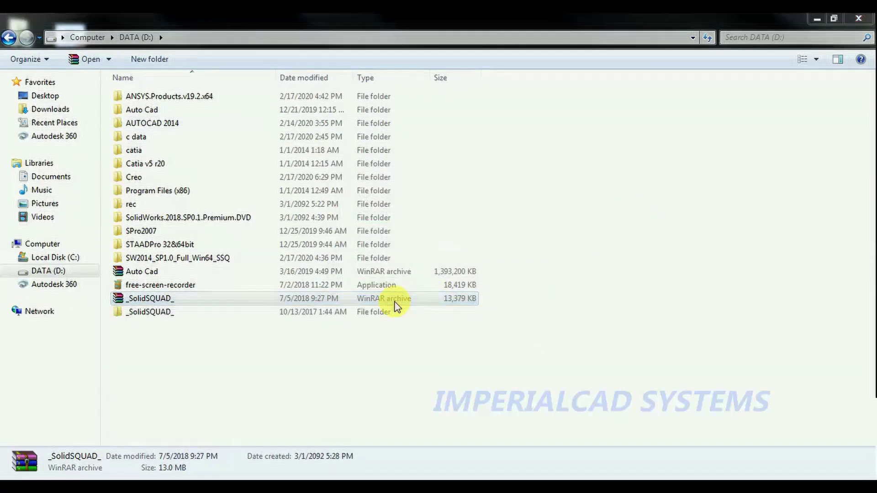
- Delete the _SolidSQUAD_ archive from DATA (D:) and open the extracted _SolidSQUAD_ folder
key("Delete")
left_click(478, 304)
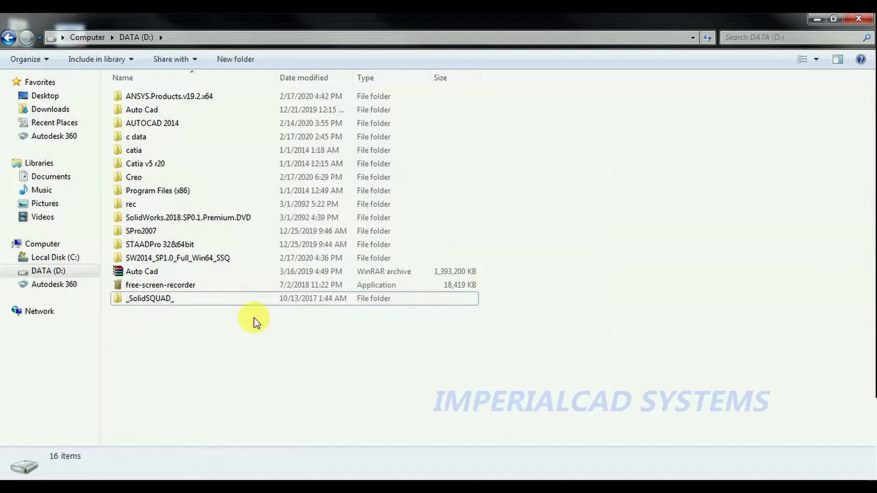
double_click(201, 301)
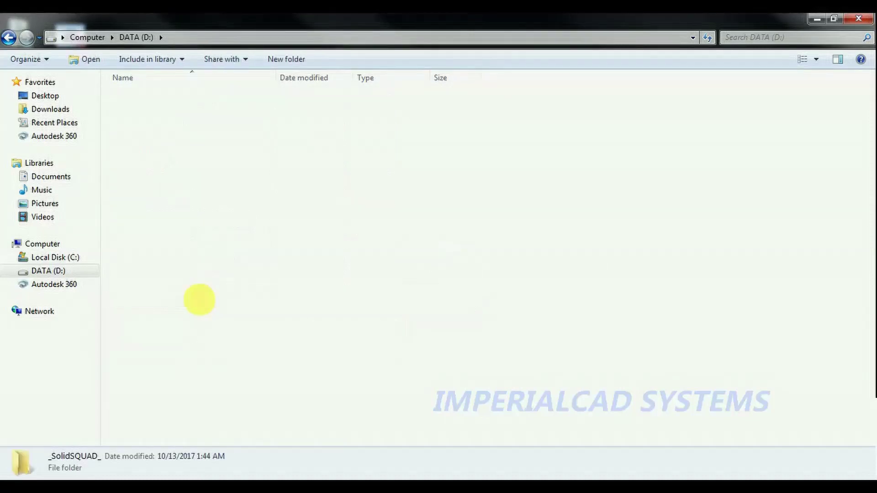
- Run SolidWorks.2017-2018.Activator.SSQ as administrator and set its serial number mode to Force Local Activation Serial Numbers
right_click(199, 113)
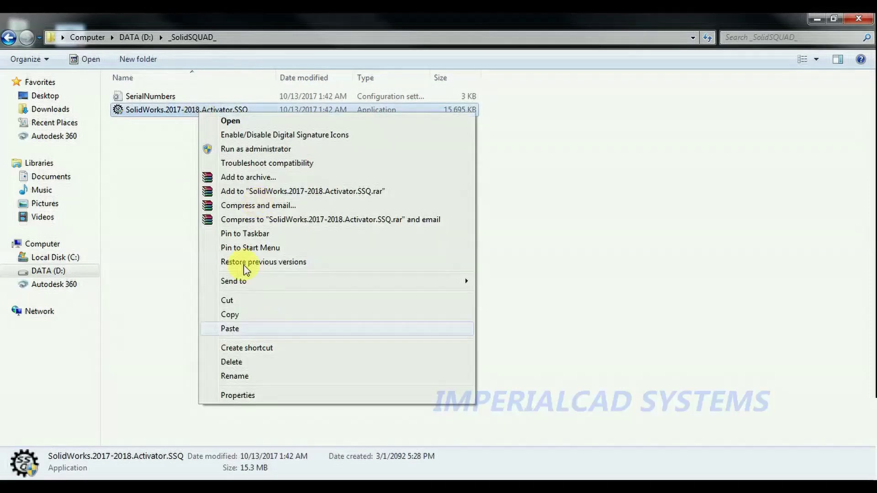
left_click(240, 149)
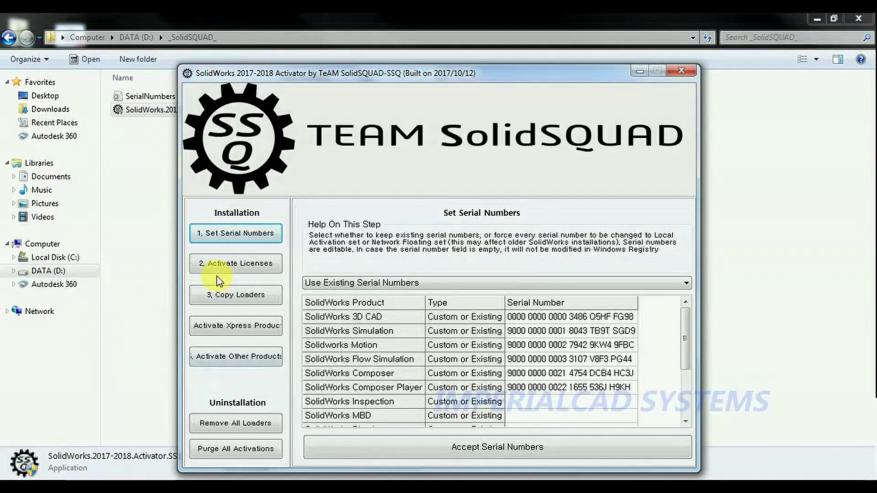
left_click(241, 237)
left_click(344, 284)
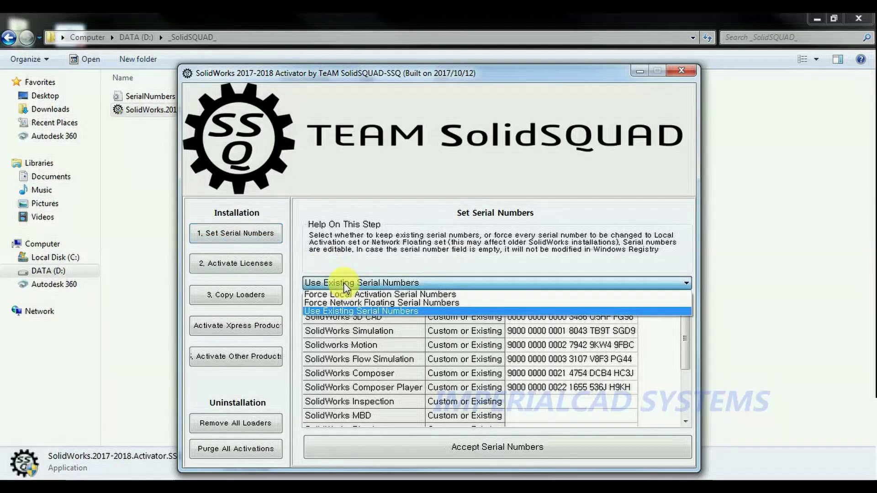
left_click(360, 277)
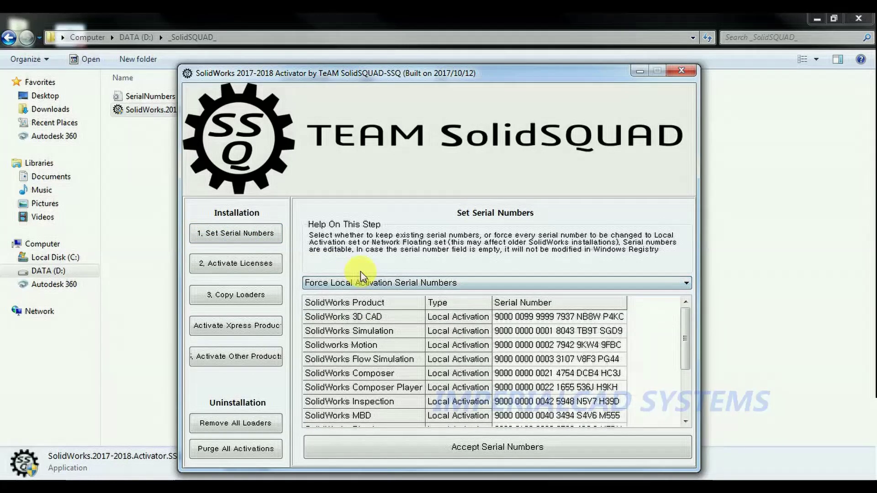
- Reload the serial number settings, choose Force Local Activation Serial Numbers again, and accept the serial number change
left_click(257, 237)
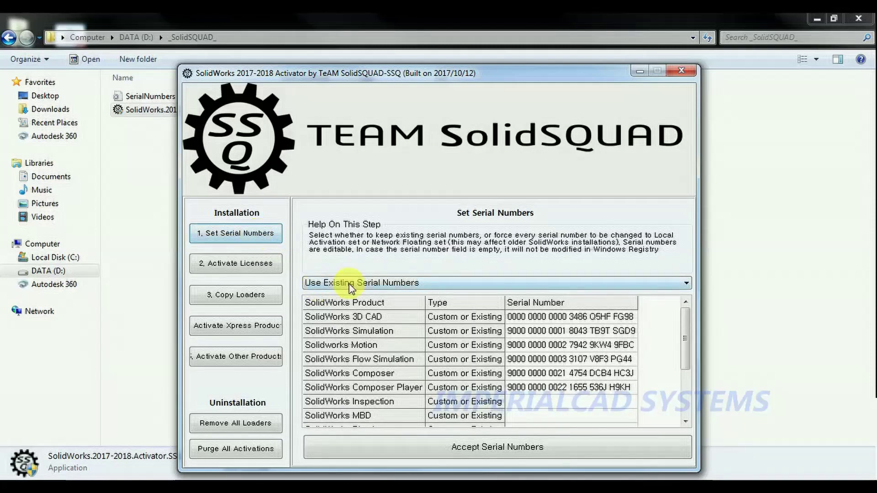
left_click(334, 284)
left_click(352, 295)
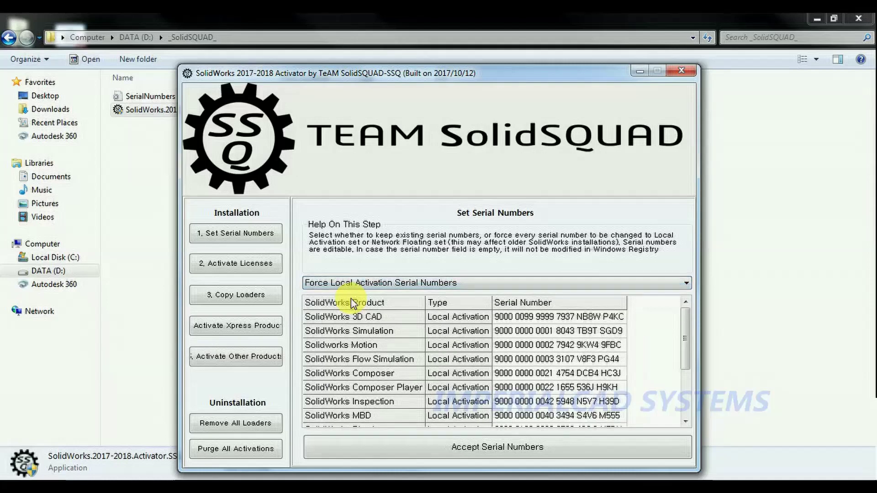
left_click_drag(683, 352, 684, 407)
left_click(486, 455)
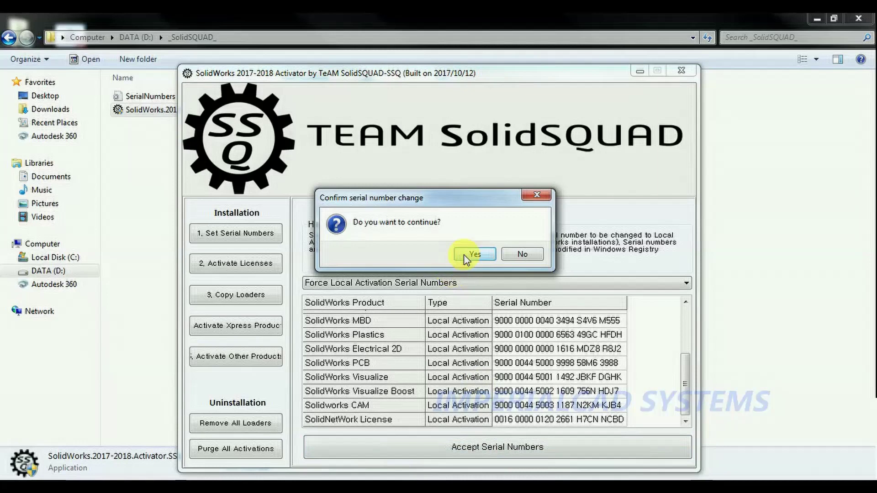
left_click(465, 257)
left_click(464, 292)
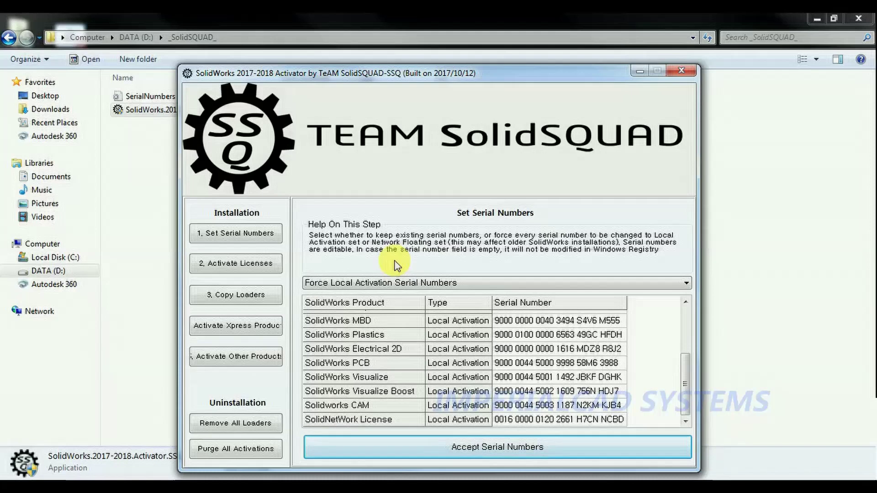
- Activate the SolidWorks 2018 Products licenses and save the generated license file as sw_d in the _SolidSQUAD_ folder
left_click(235, 267)
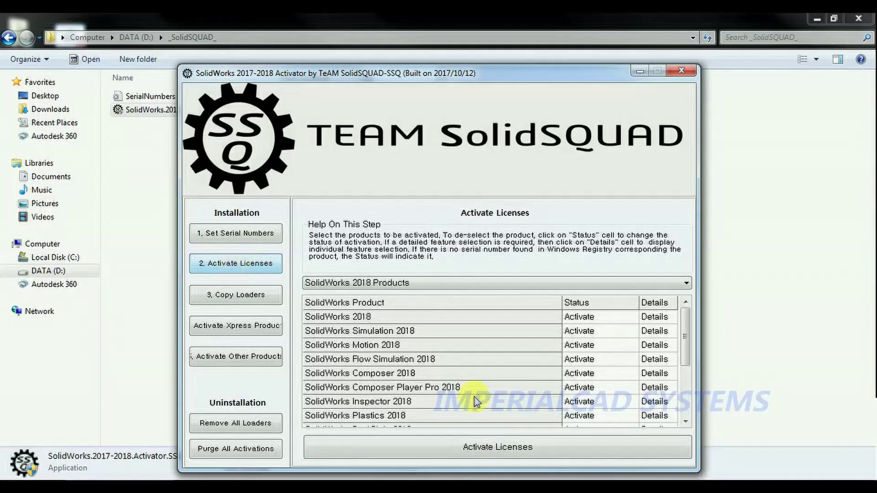
left_click(499, 448)
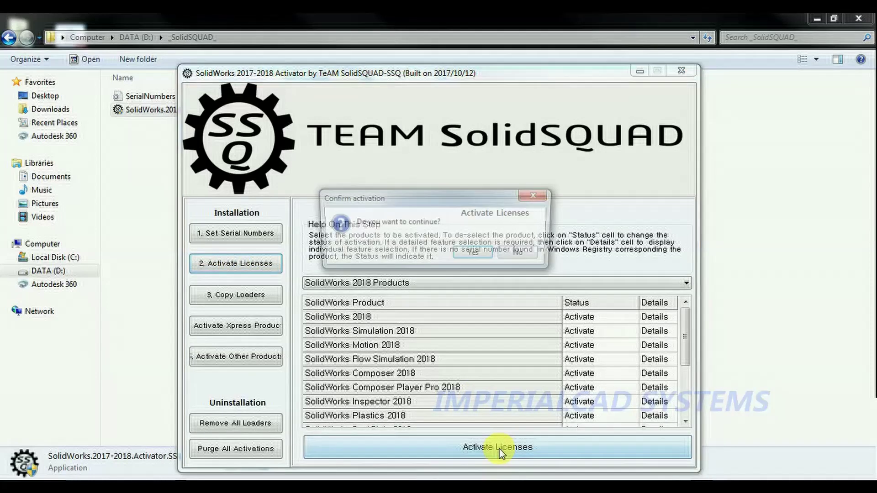
left_click(468, 257)
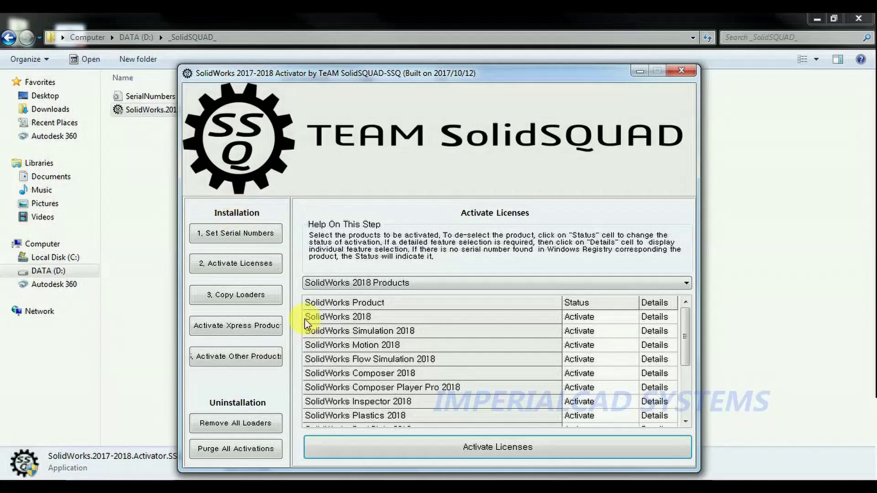
left_click(488, 448)
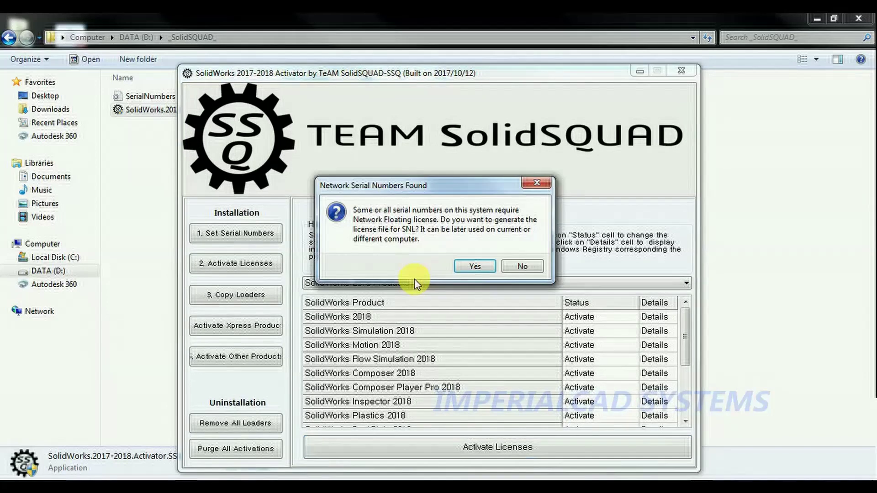
left_click(476, 266)
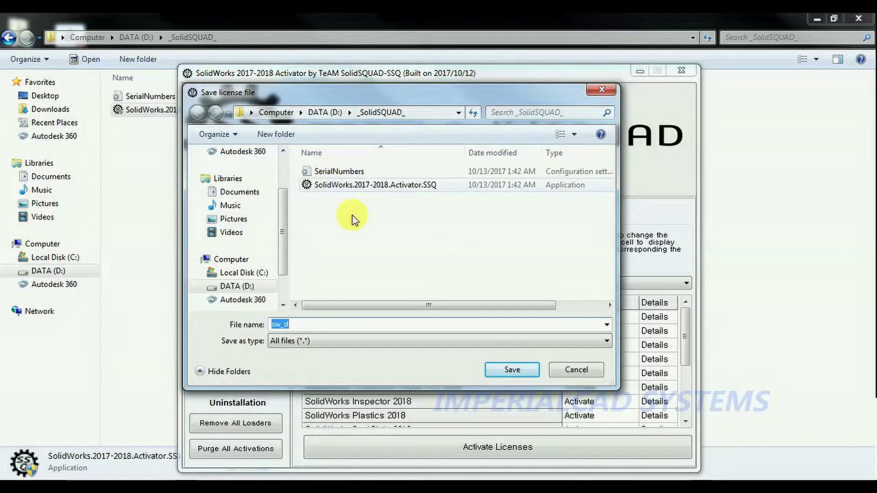
left_click(513, 372)
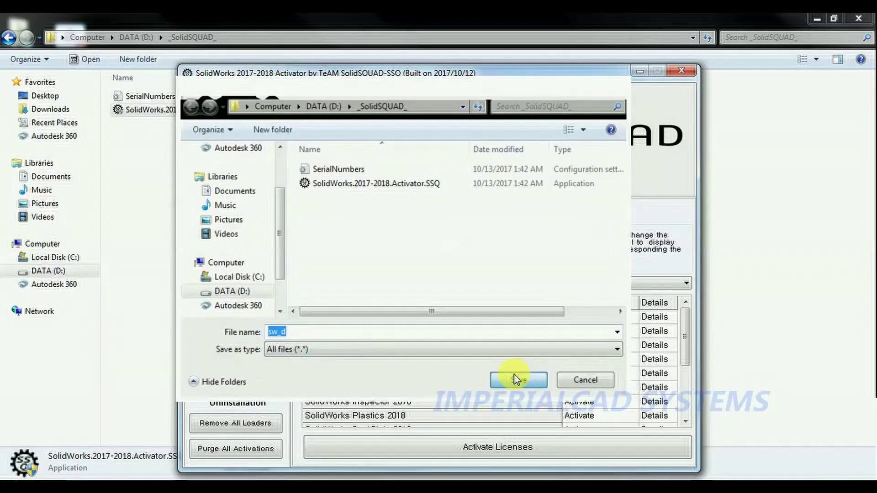
left_click(463, 292)
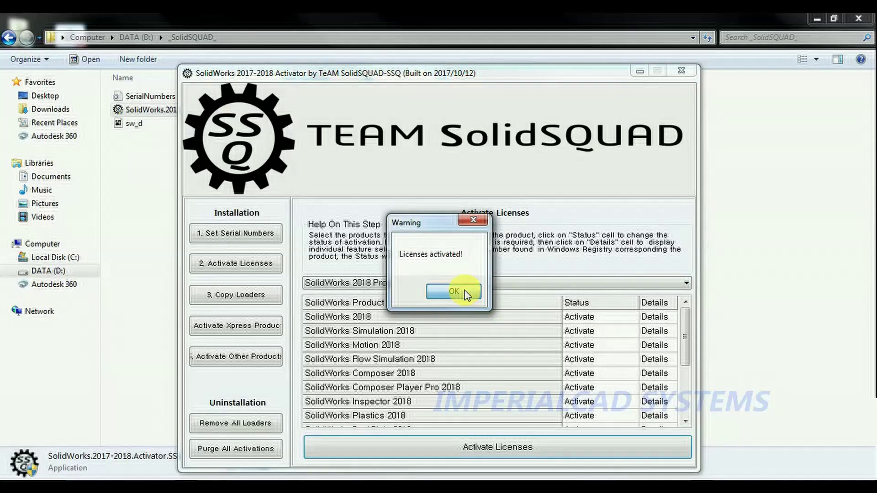
- Minimize the activator and launch setup from the SolidWorks.2018.SP0.1.Premium.DVD folder on DATA (D:)
left_click(637, 72)
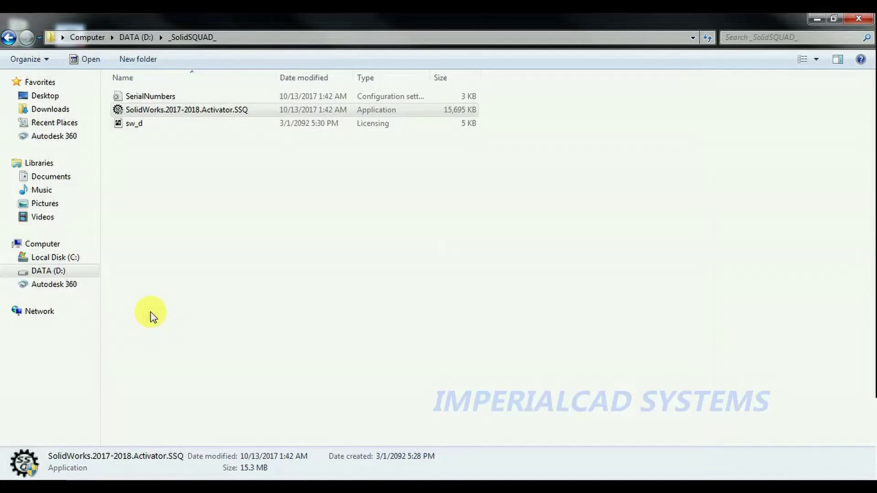
left_click(9, 40)
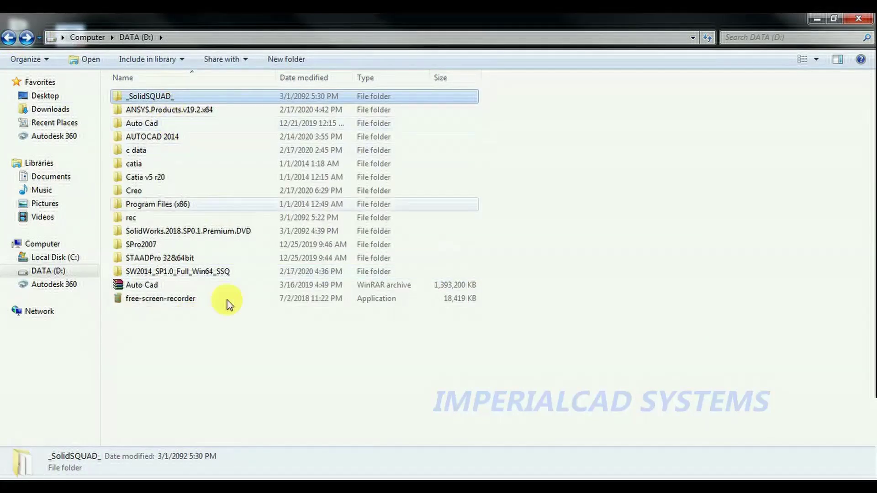
left_click(167, 96)
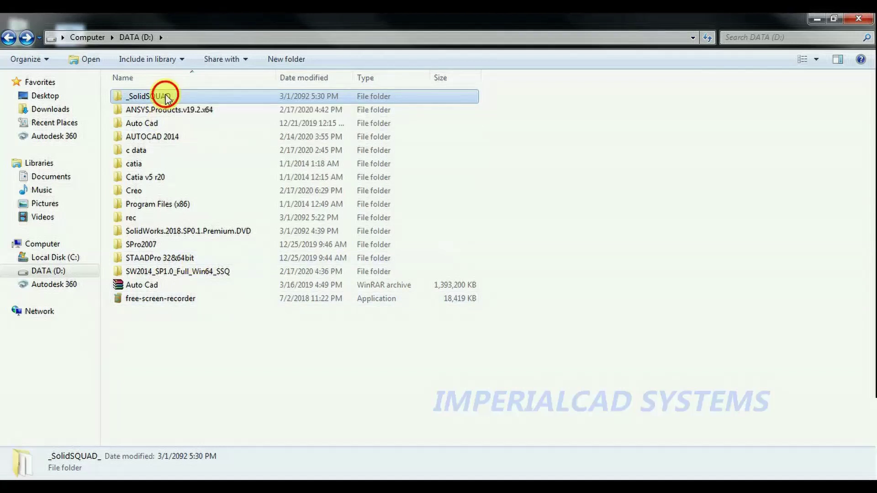
double_click(166, 97)
left_click(9, 38)
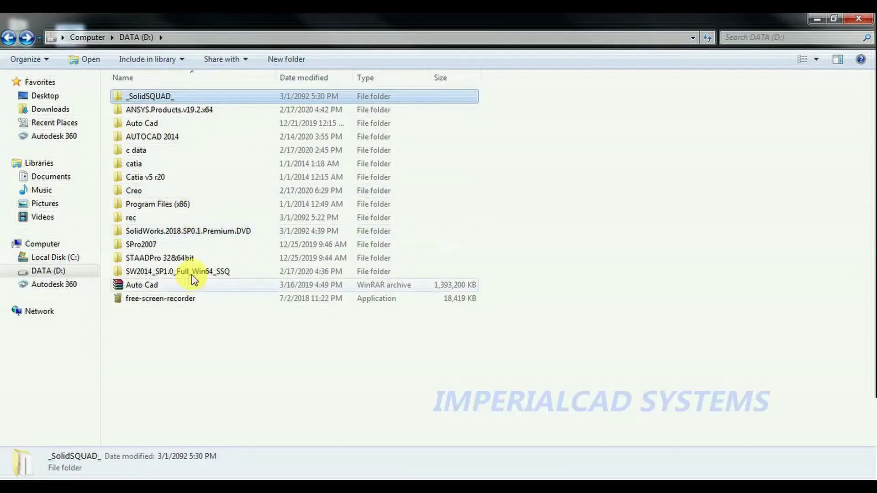
double_click(197, 233)
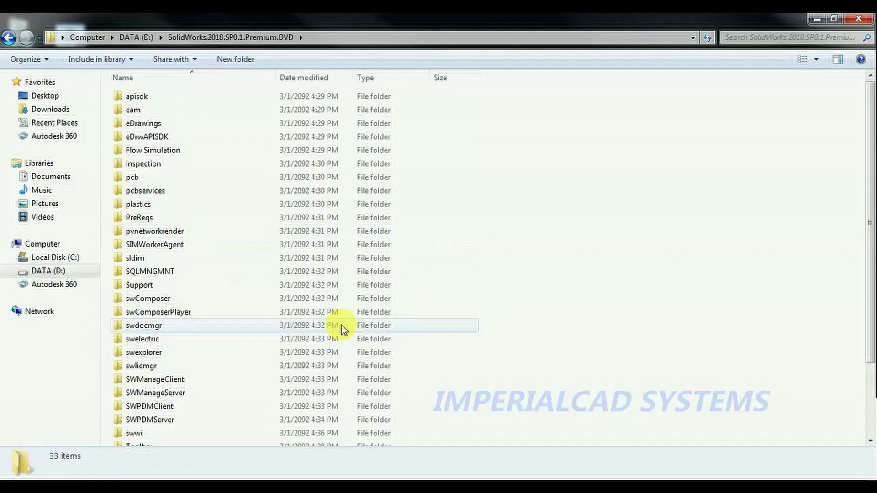
scroll(868, 323, "down", 2)
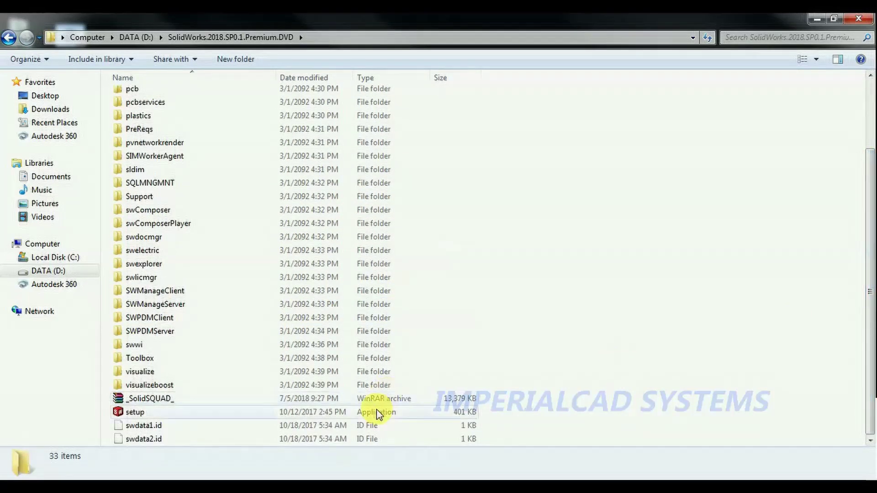
left_click(377, 412)
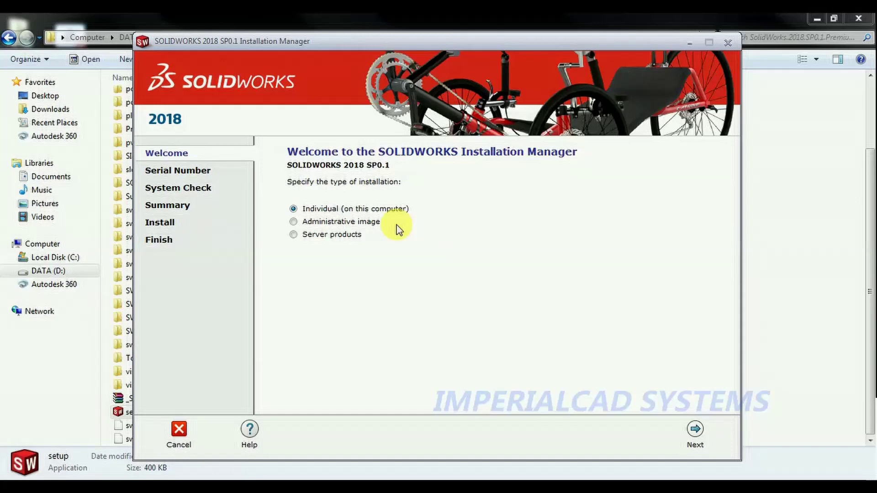
- Proceed with an individual installation and deselect SOLIDWORKS Visualize, Visualize Boost and the CAM product
left_click(699, 430)
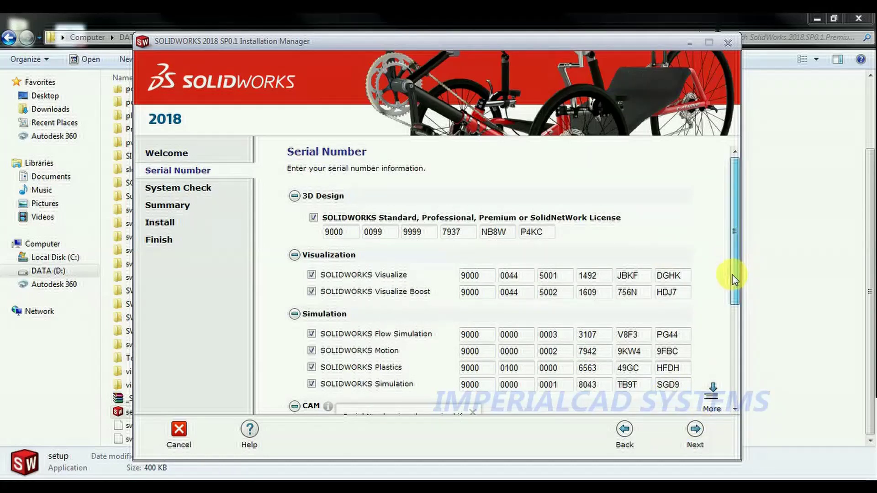
scroll(733, 270, "down", 1)
left_click(311, 248)
left_click(311, 263)
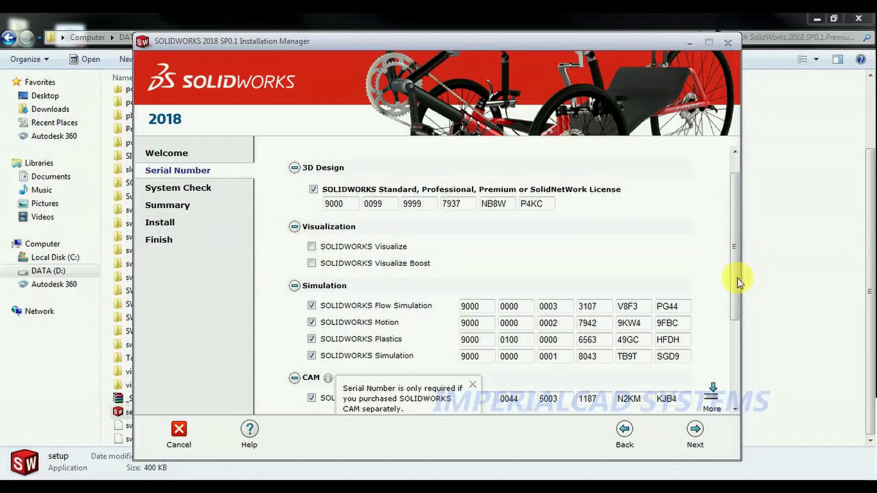
scroll(744, 334, "down", 3)
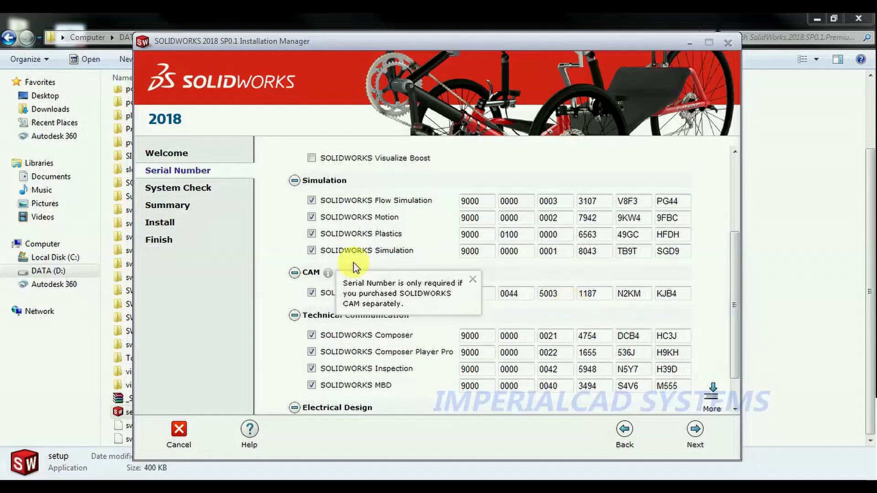
left_click(312, 294)
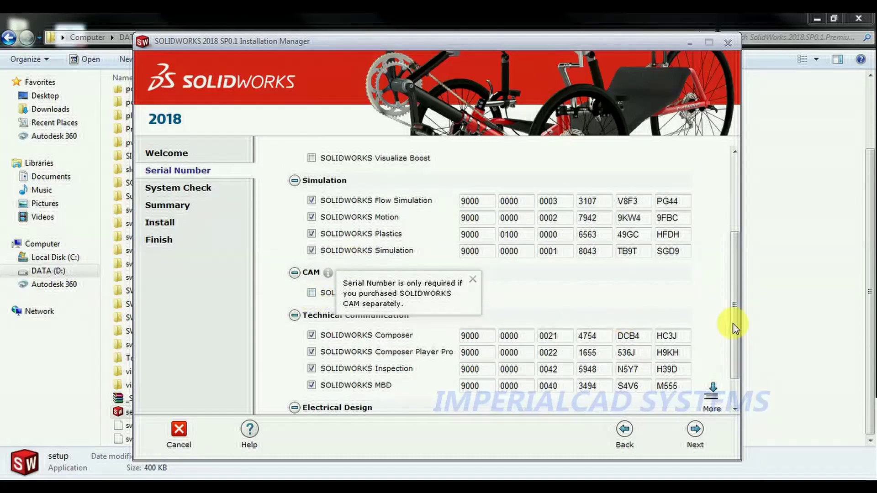
- Deselect SOLIDWORKS Composer, Composer Player Pro, Inspection, MBD, Electrical Schematic and PCB
scroll(740, 368, "down", 2)
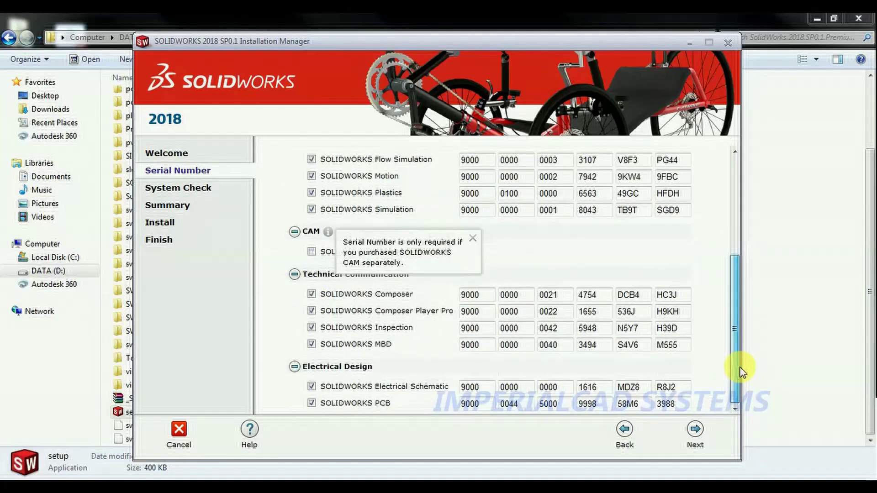
left_click(312, 295)
left_click(312, 311)
left_click(312, 345)
left_click(311, 387)
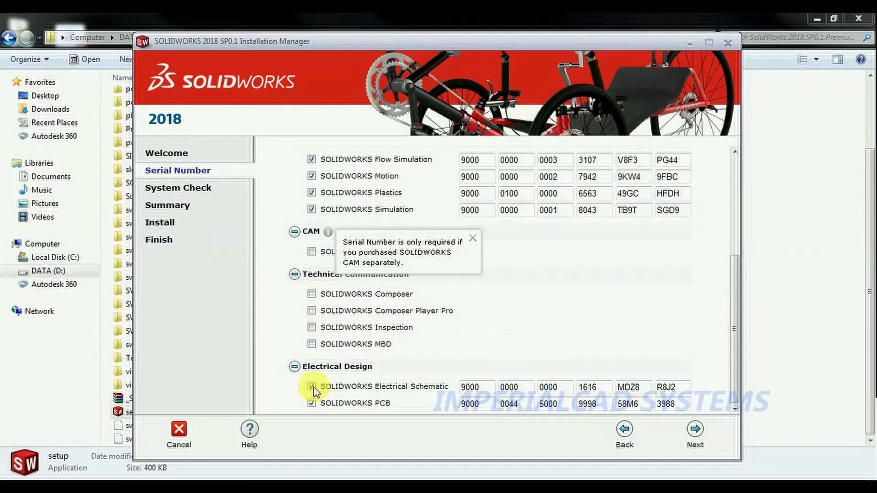
left_click(311, 403)
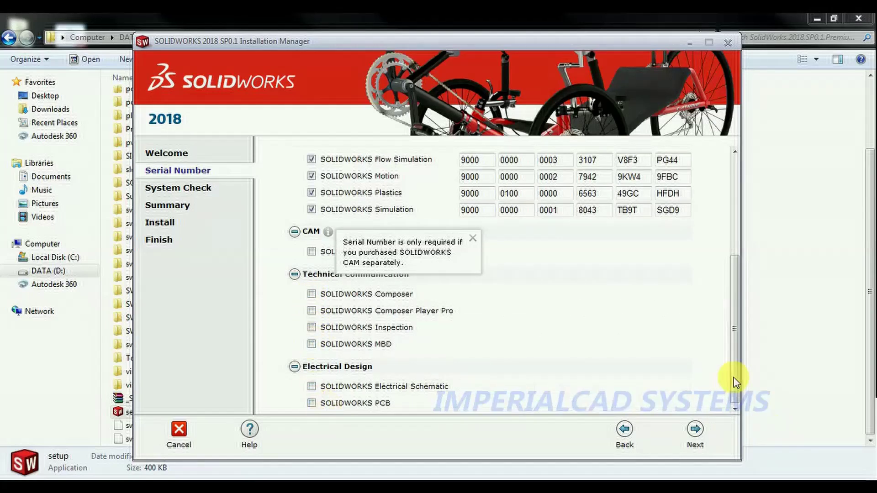
- Try to proceed past the serial numbers, confirming removal of those for SOLIDWORKS Composer and the other deselected products
left_click(703, 434)
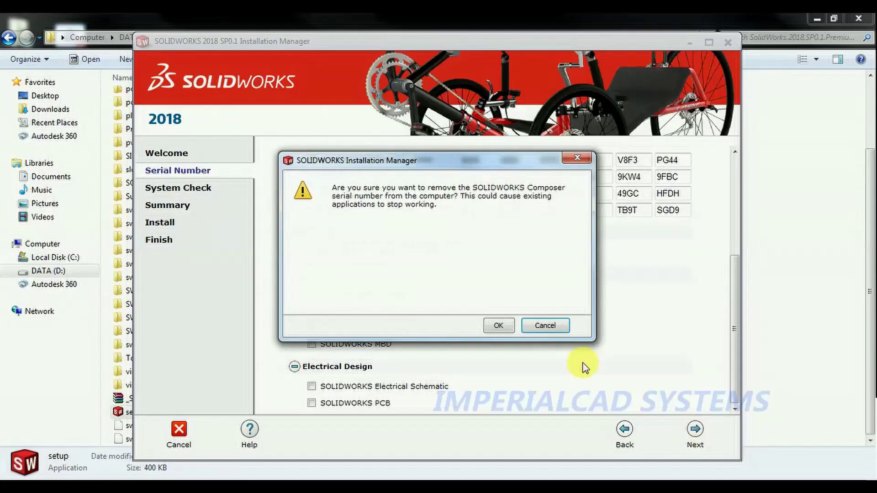
left_click(500, 328)
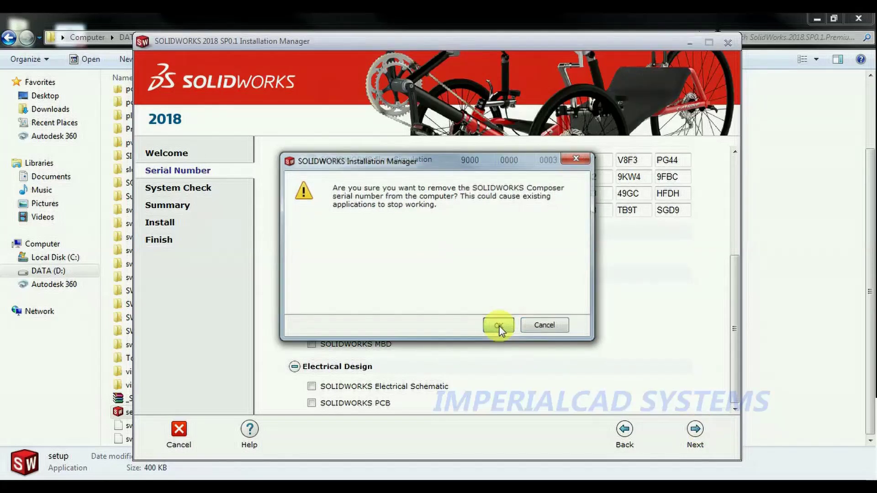
left_click(500, 328)
left_click(500, 329)
left_click(500, 327)
left_click(499, 327)
left_click(500, 327)
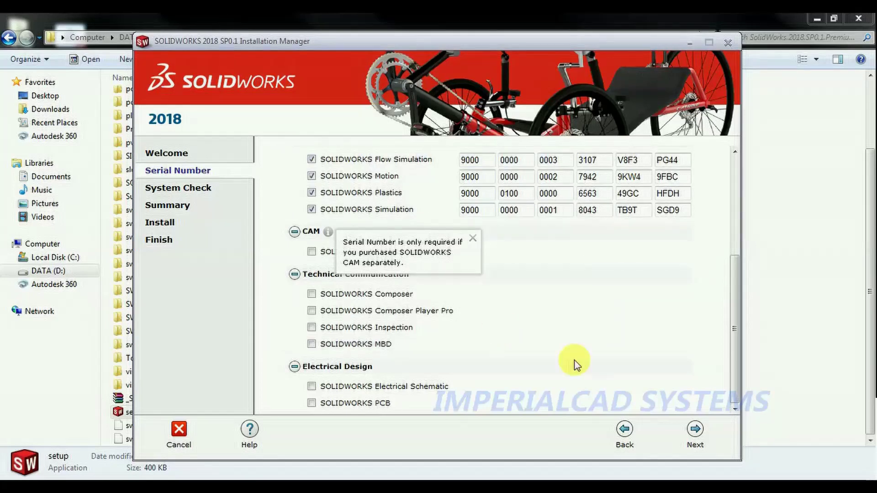
- Try again to continue from the serial numbers, confirming removal of the SOLIDWORKS Inspection serial number
left_click(696, 434)
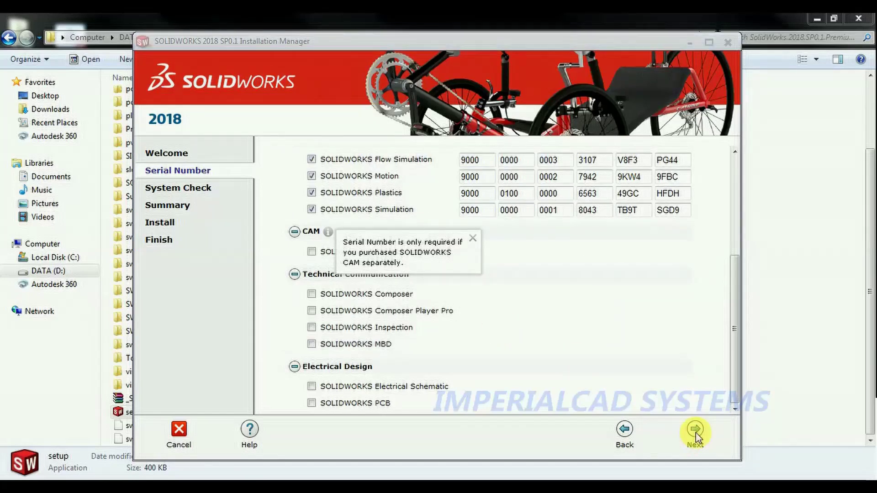
left_click(500, 326)
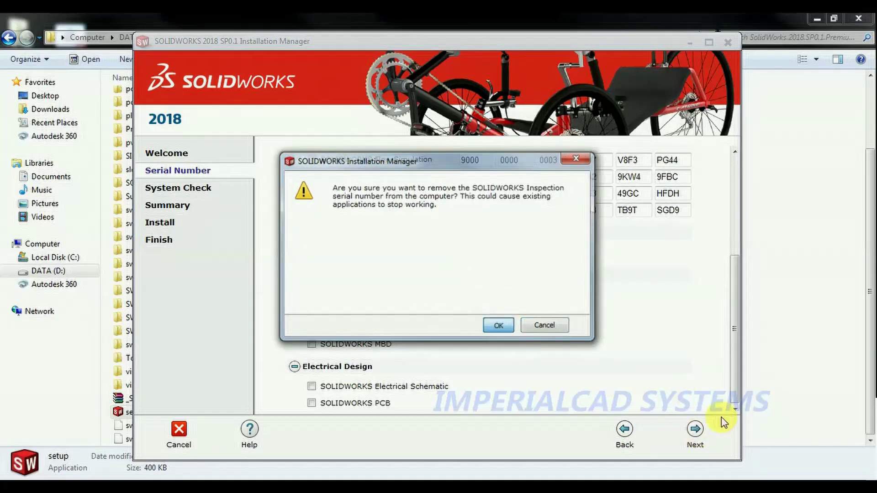
key("Return")
left_click(498, 326)
left_click(695, 432)
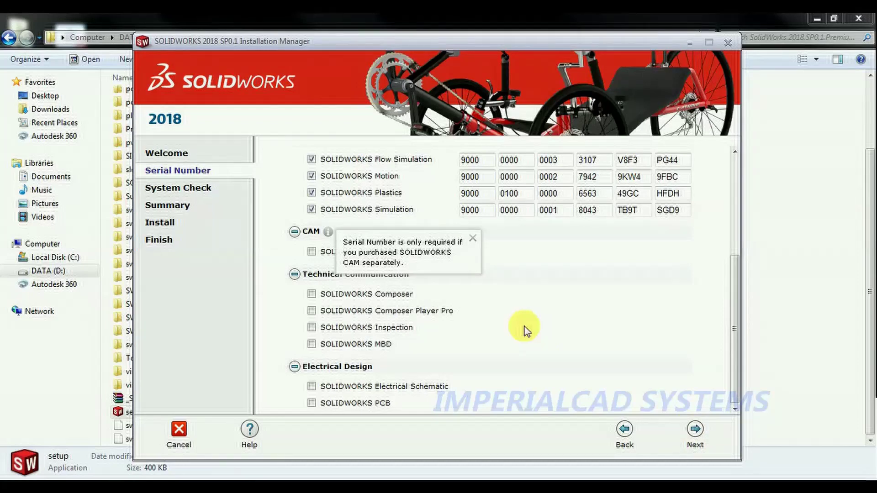
- Dismiss the CAM note and continue, confirming removal of the deselected products' serial numbers, including SOLIDWORKS Visualize and PCB
left_click(473, 239)
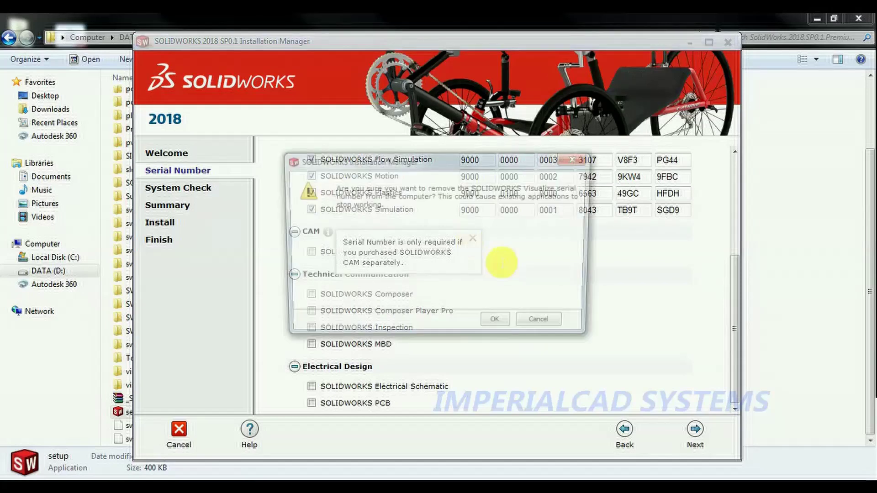
left_click(500, 326)
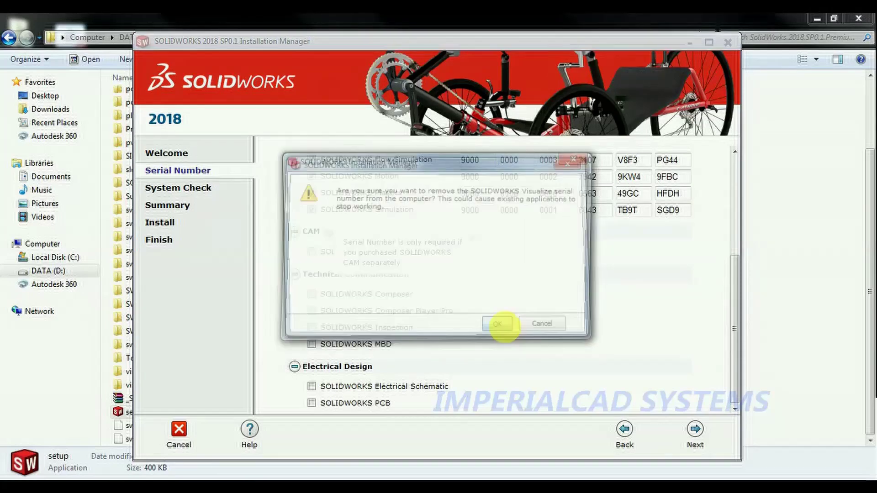
left_click(499, 325)
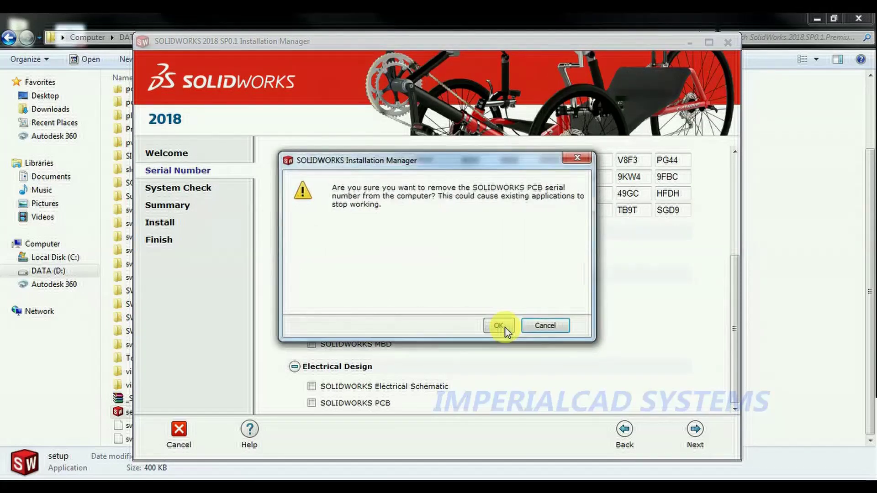
left_click(498, 326)
left_click(499, 325)
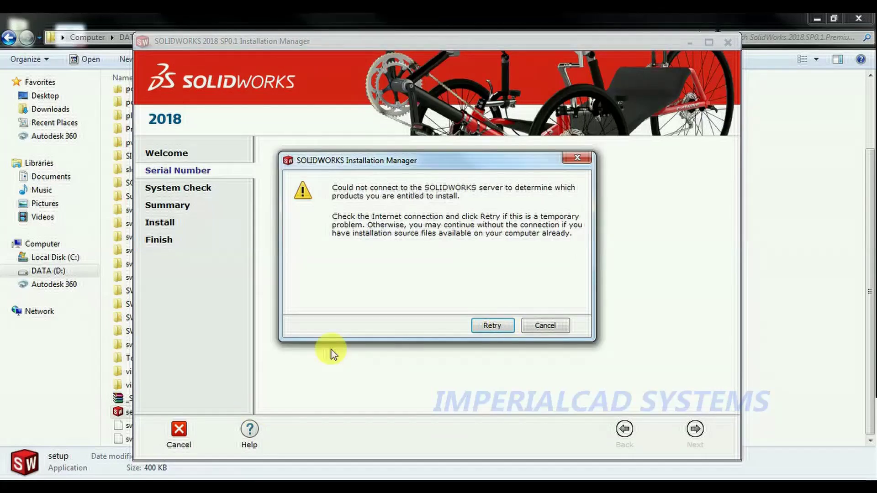
- Retry the SOLIDWORKS server connection once, then continue without it and proceed with a new installation of SOLIDWORKS 2018 SP0.1
left_click(497, 326)
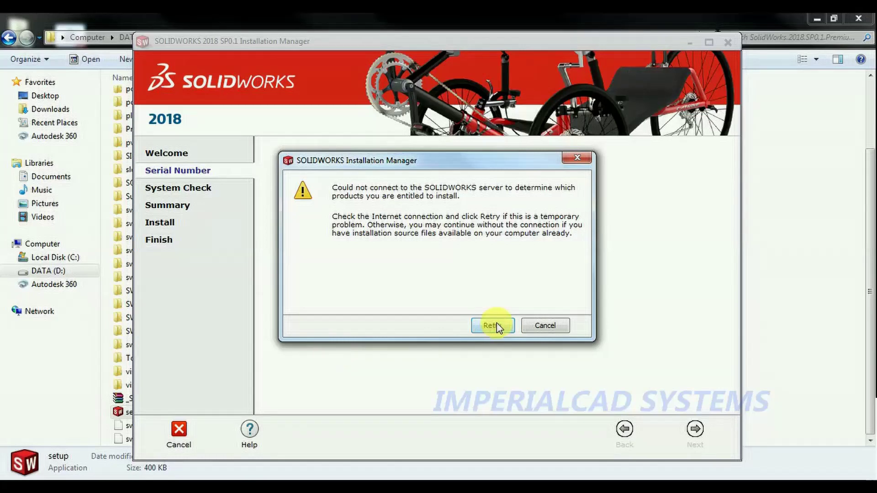
left_click(534, 326)
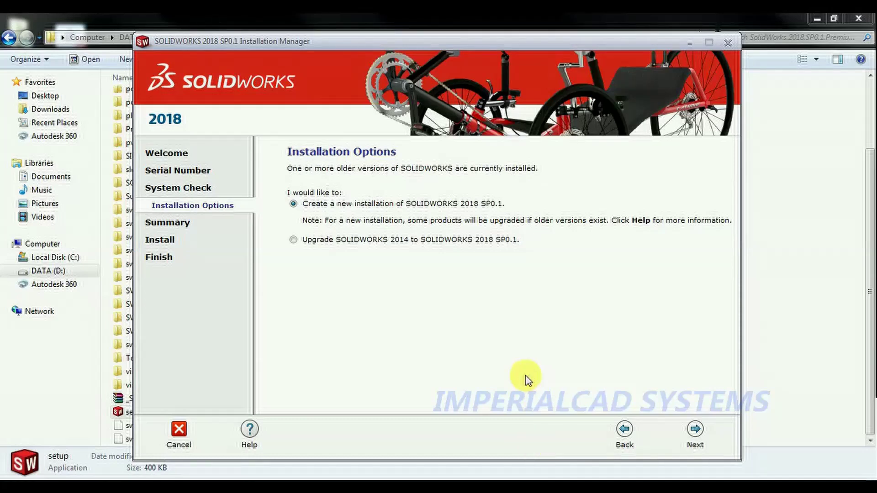
left_click(700, 431)
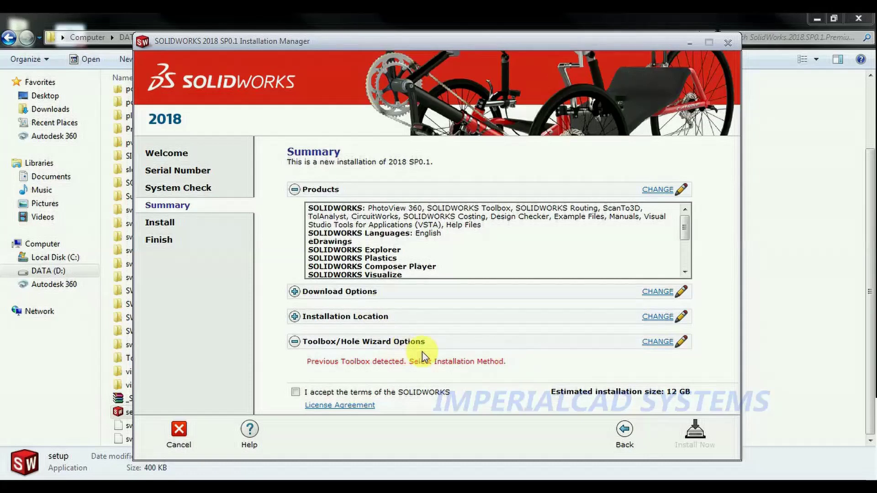
- Turn off the background downloader for future service packs and review the installation location
left_click(657, 291)
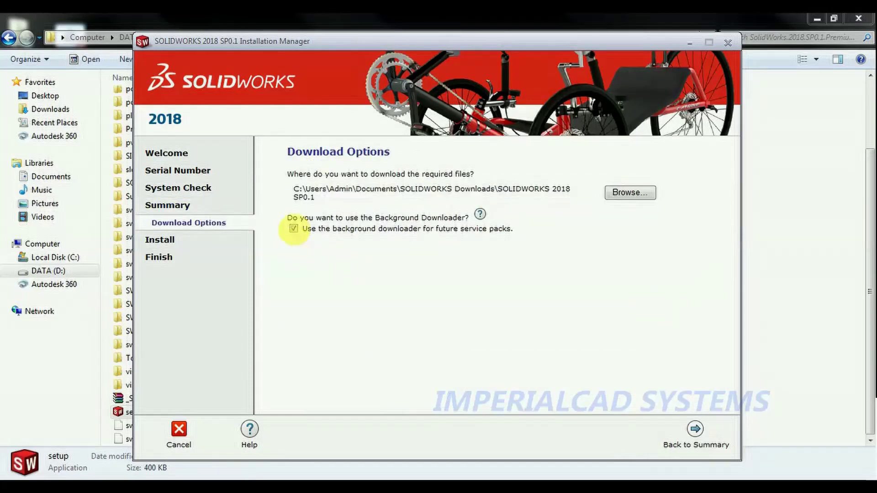
left_click(294, 229)
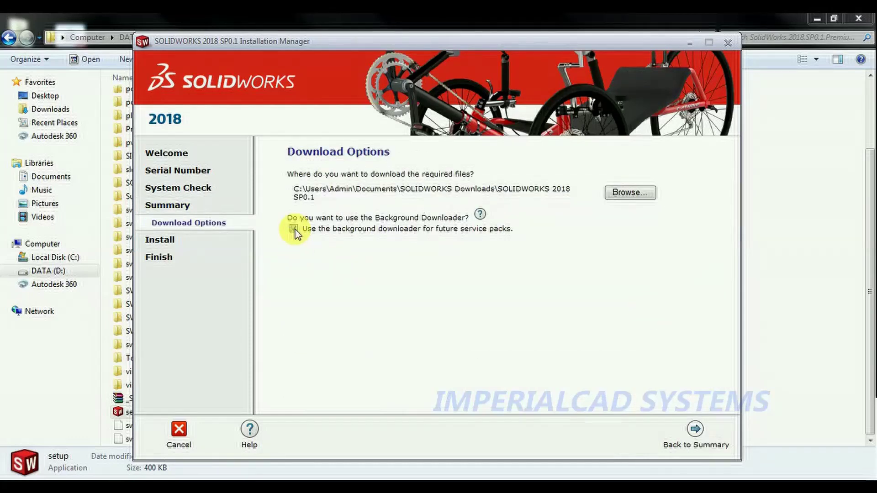
left_click(698, 432)
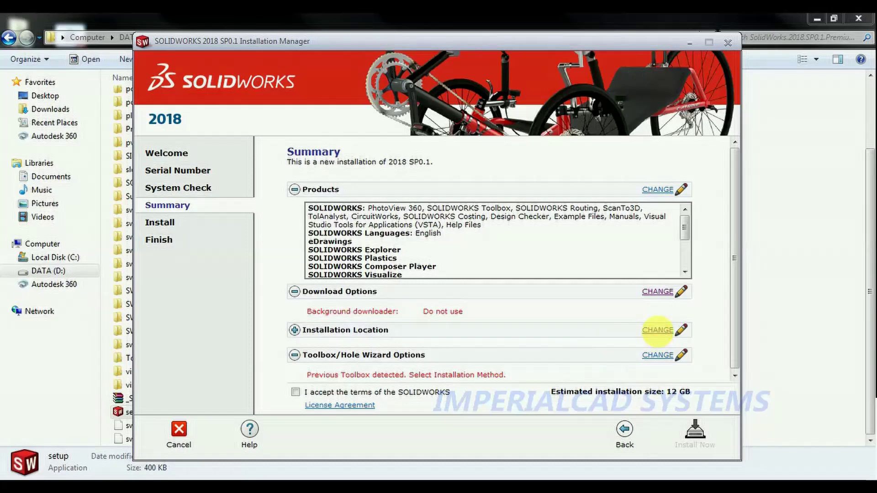
left_click(658, 330)
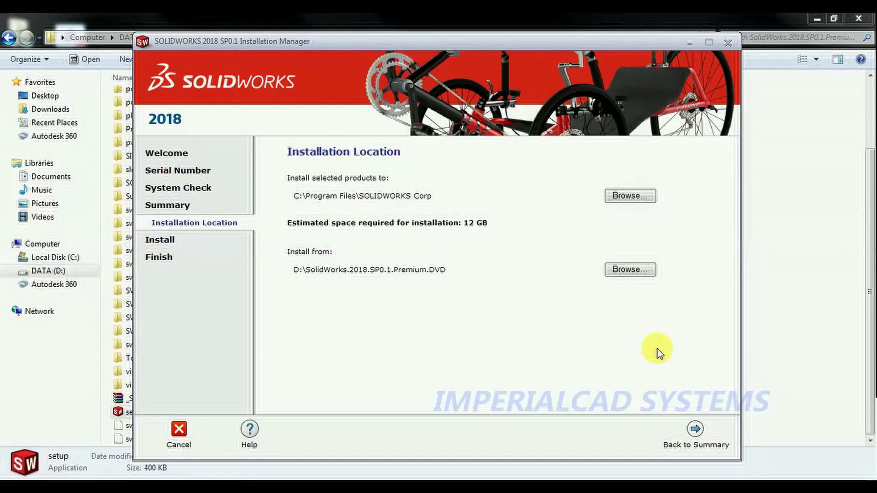
left_click(699, 440)
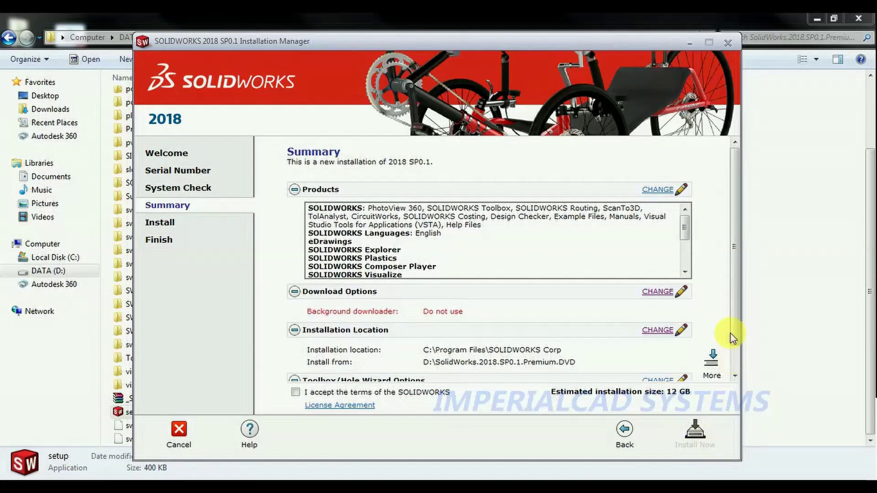
- Accept the SOLIDWORKS license terms, install the products without reactivating the license, and finish the installation wizard
scroll(730, 357, "down", 1)
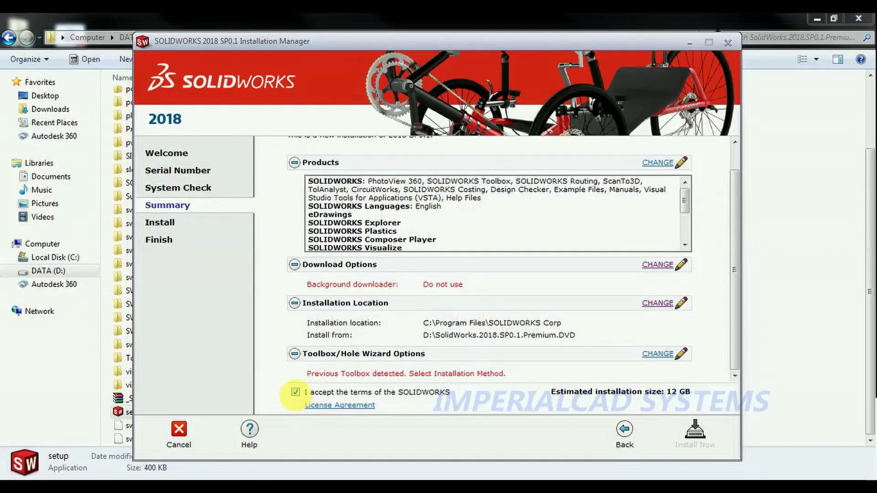
scroll(737, 368, "down", 2)
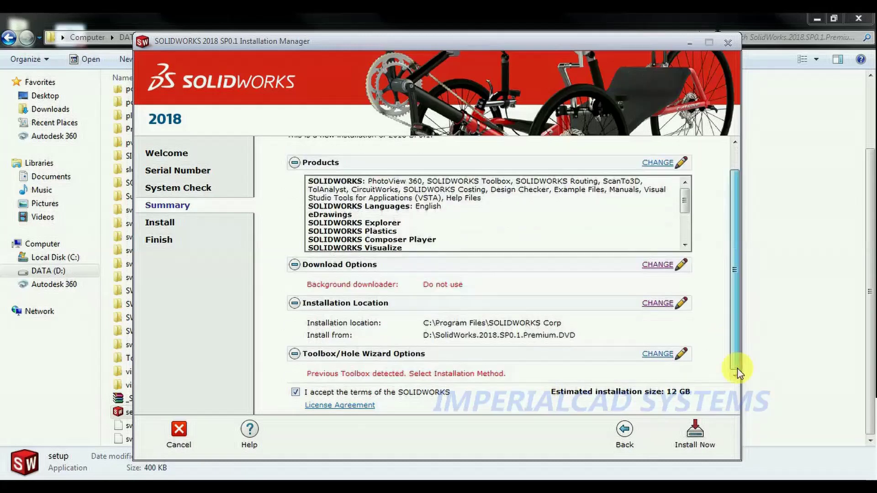
left_click(701, 439)
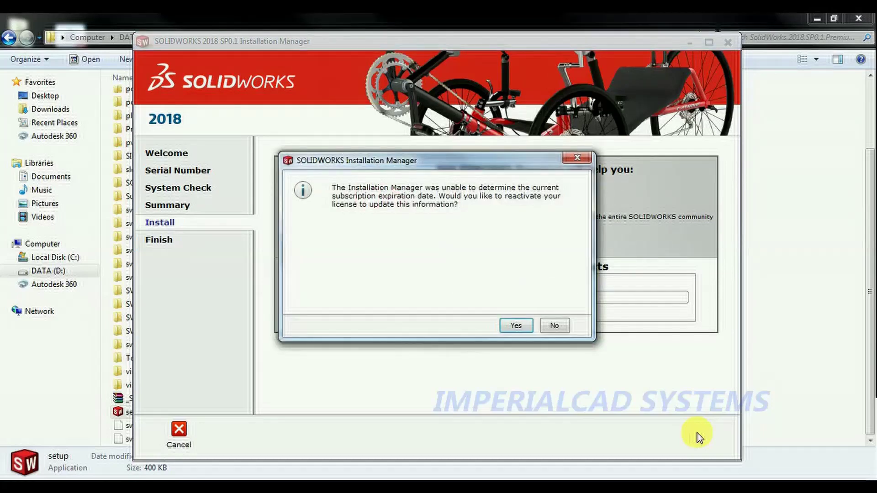
left_click(554, 325)
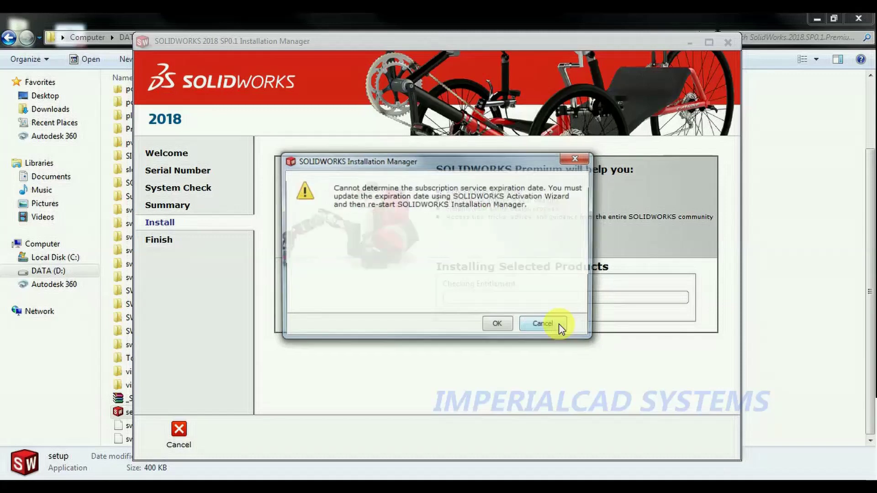
left_click(500, 326)
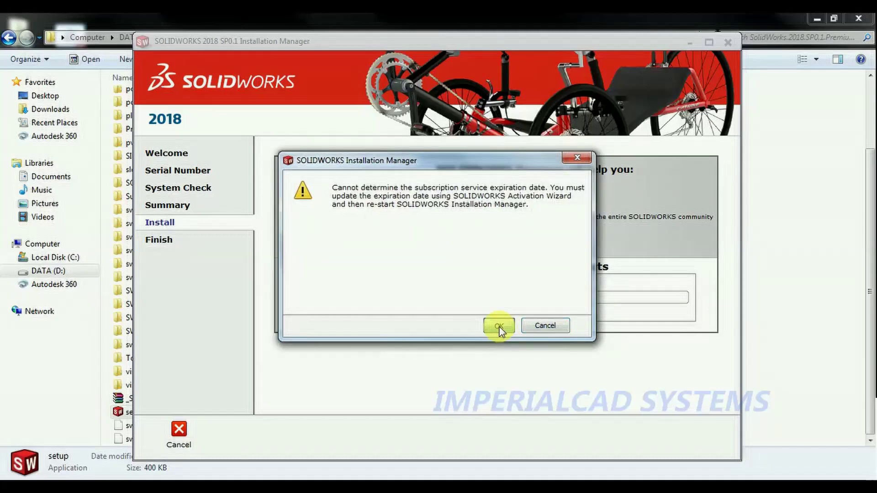
left_click(499, 327)
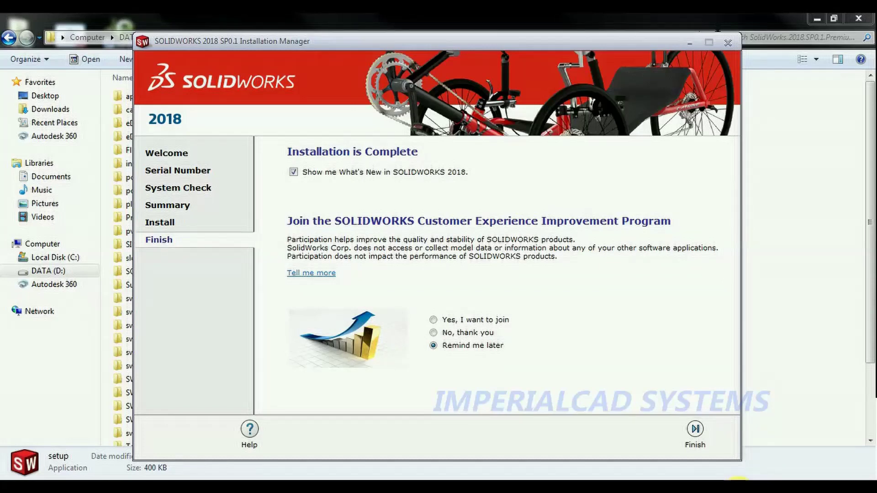
left_click(696, 431)
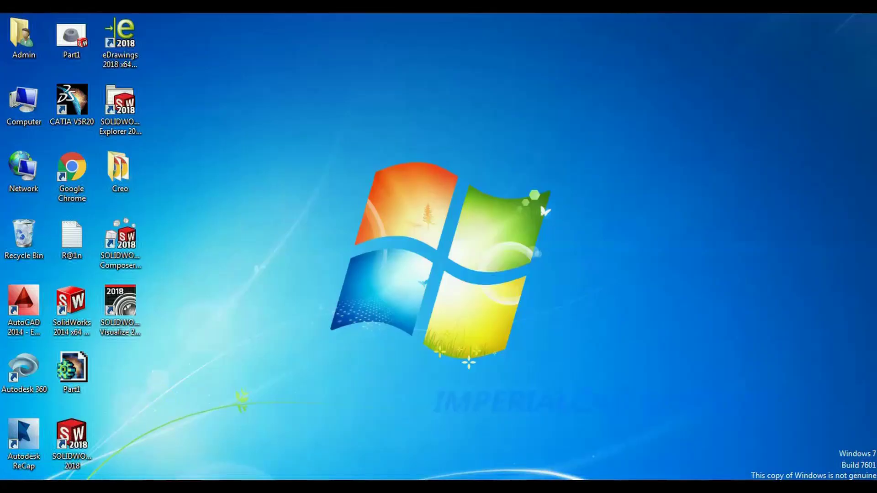
- Launch SolidWorks.2017-2018.Activator.SSQ from the _SolidSQUAD_ folder on DATA (D:)
key("super+e")
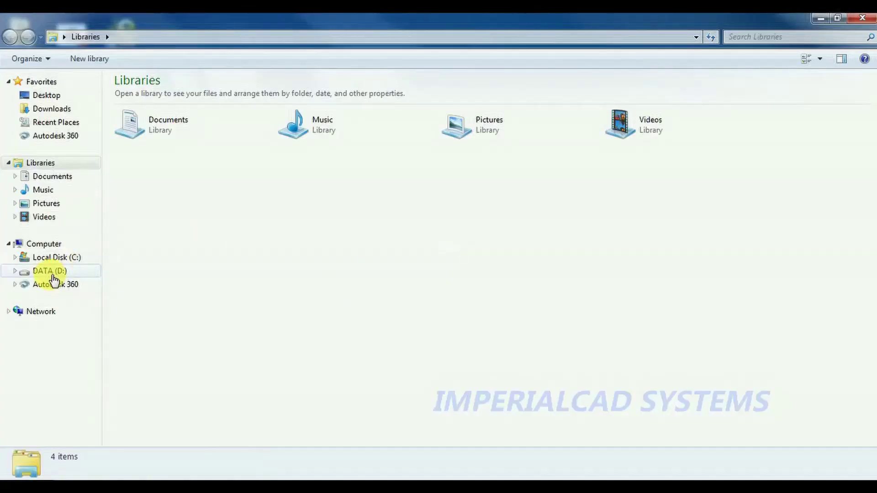
left_click(53, 276)
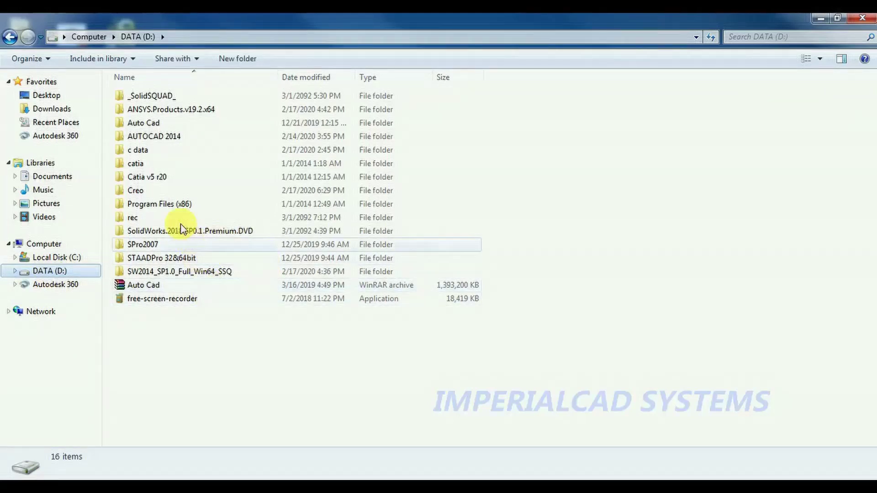
double_click(237, 231)
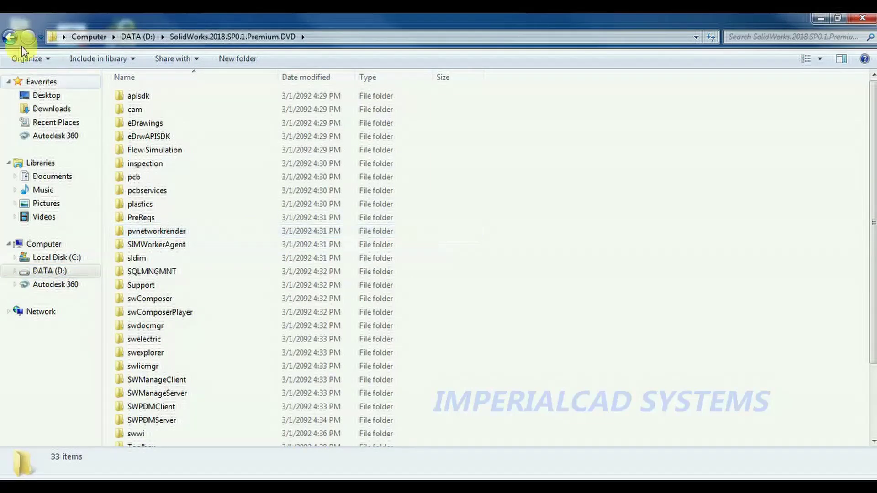
key("BackSpace")
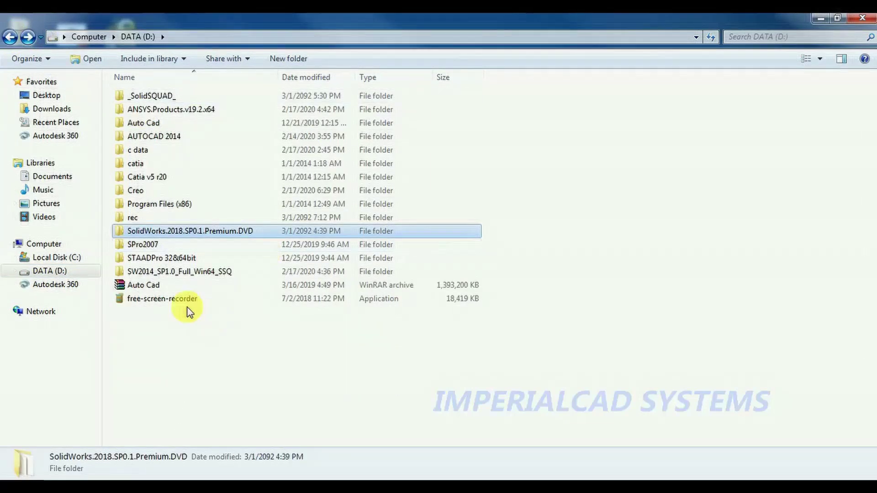
double_click(175, 97)
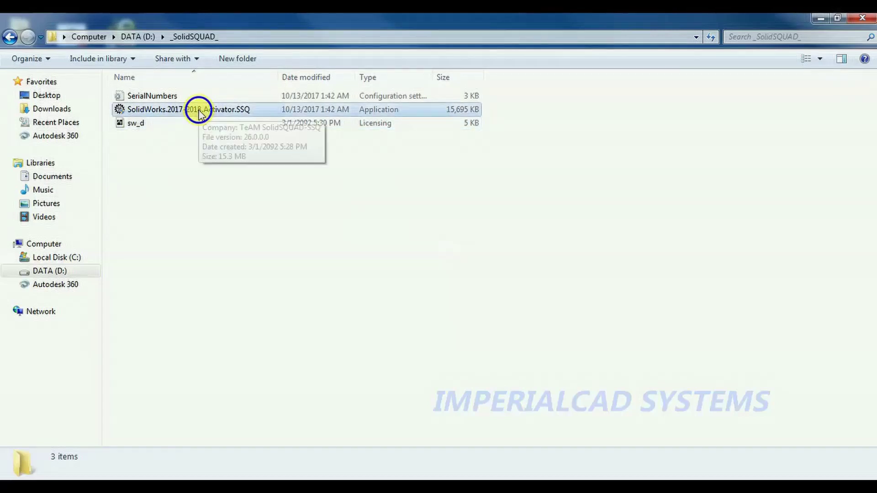
right_click(199, 110)
left_click(233, 146)
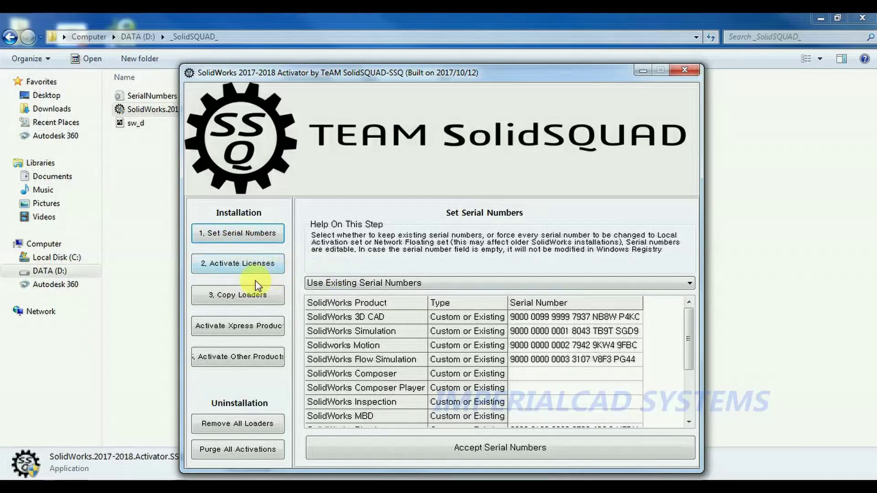
- Copy the loaders for SolidWorks 2018 Products, agreeing to close all SolidWorks-related services and applications
left_click(240, 300)
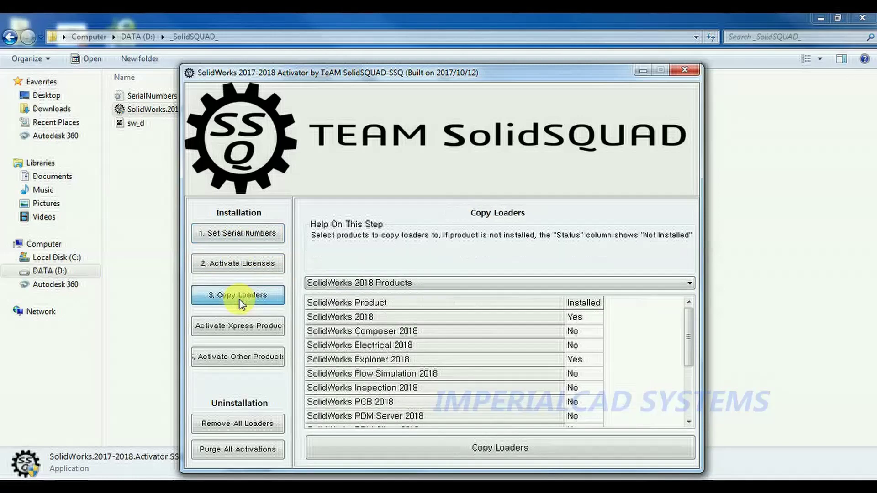
left_click(496, 453)
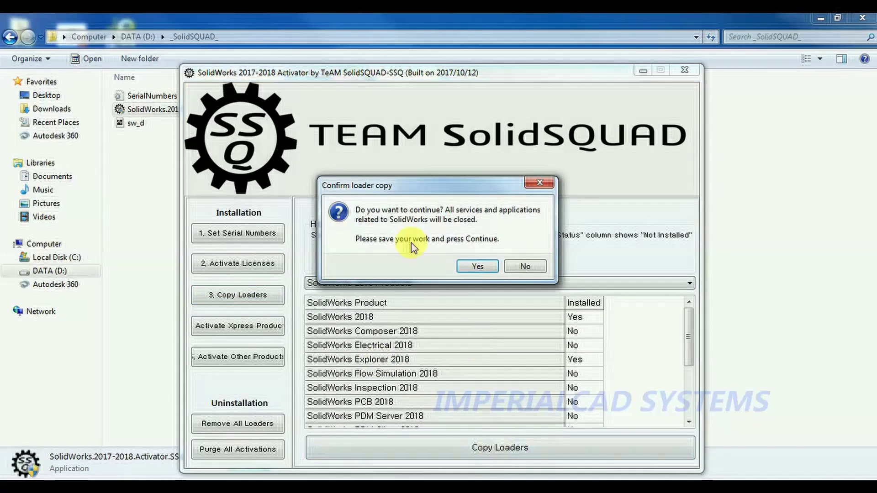
left_click(478, 269)
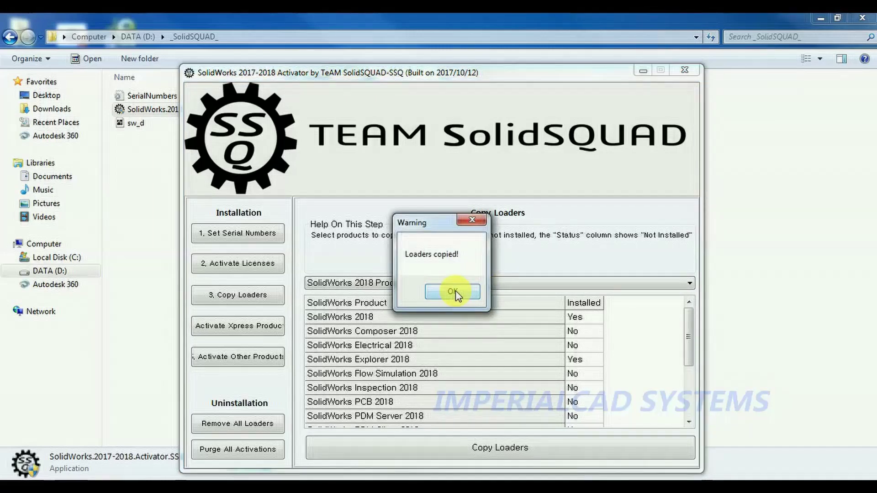
left_click(454, 293)
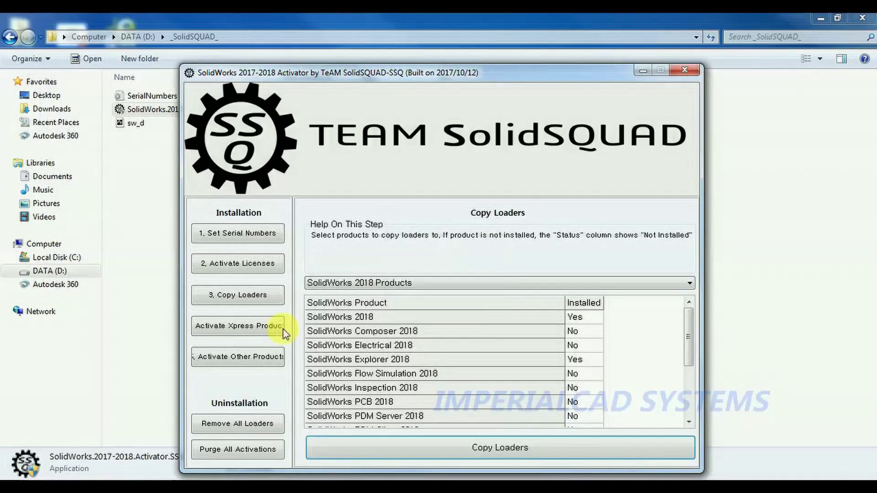
- Activate the SolidWorks Xpress 2018 products in the activator and confirm deploying their activation codes
left_click(250, 331)
left_click(474, 453)
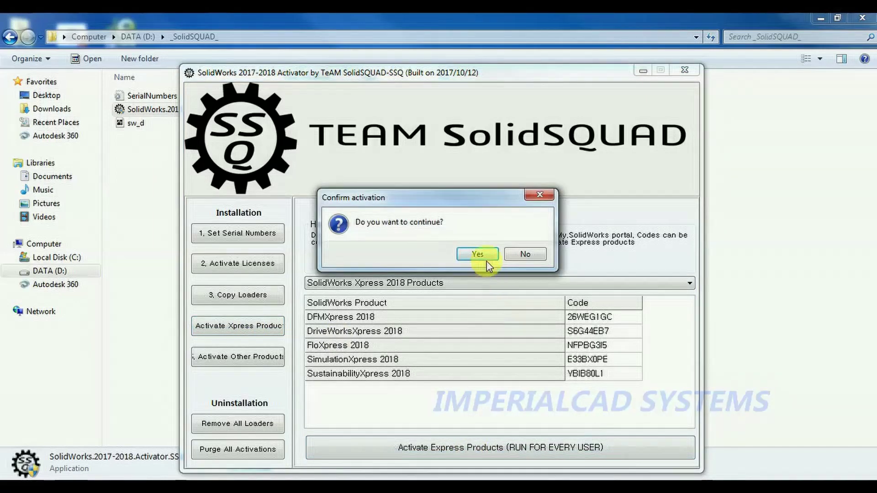
left_click(484, 256)
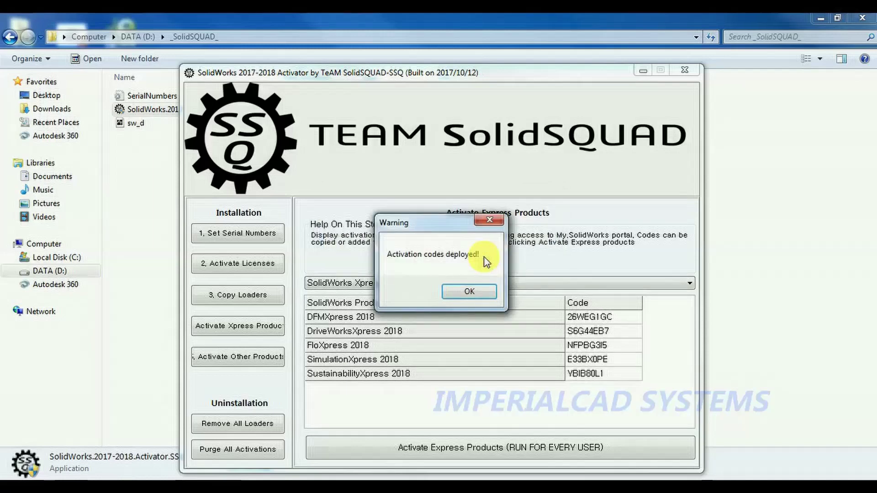
left_click(470, 292)
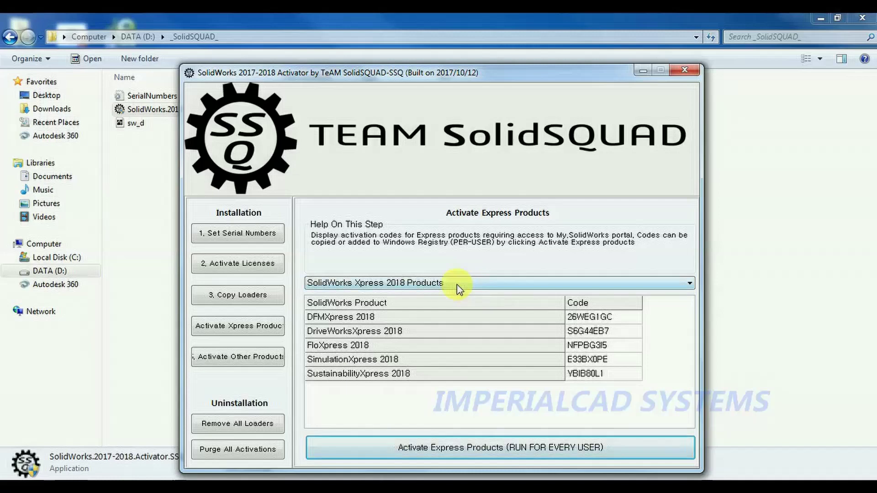
- Activate the miscellany product SolidWorks eDrawings 2018, confirming the activation, and run the same activation a second time
left_click(252, 364)
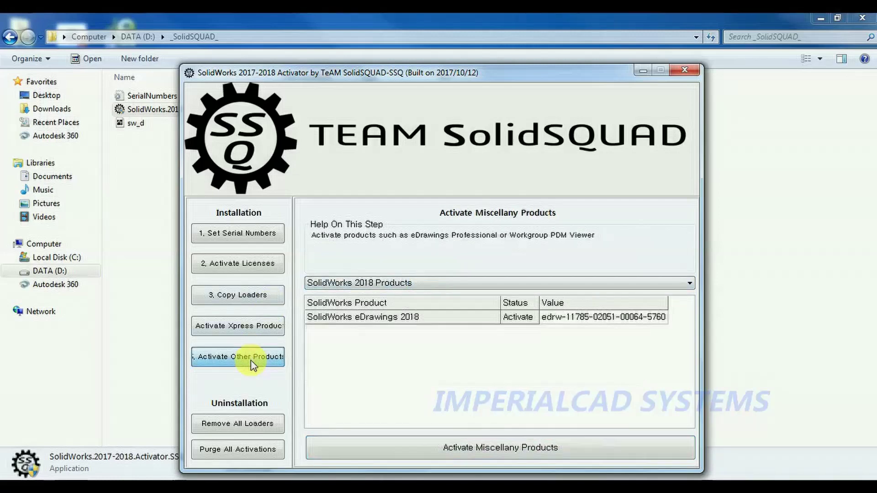
left_click(475, 454)
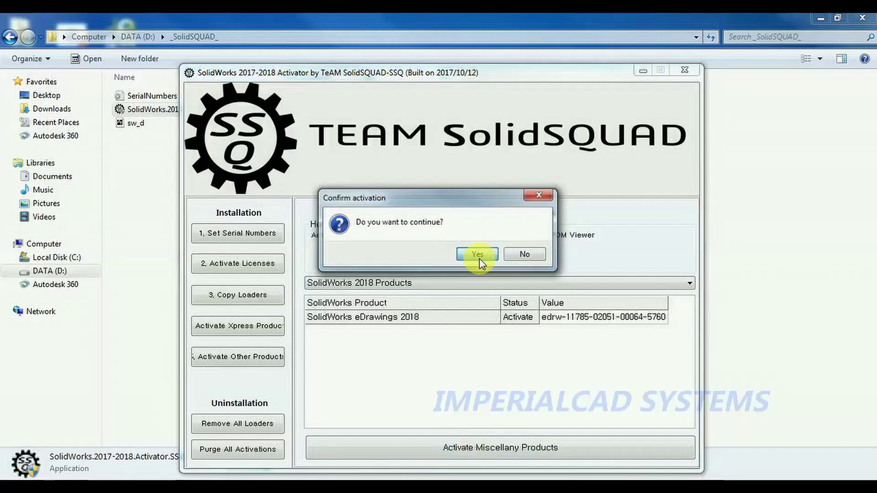
left_click(478, 255)
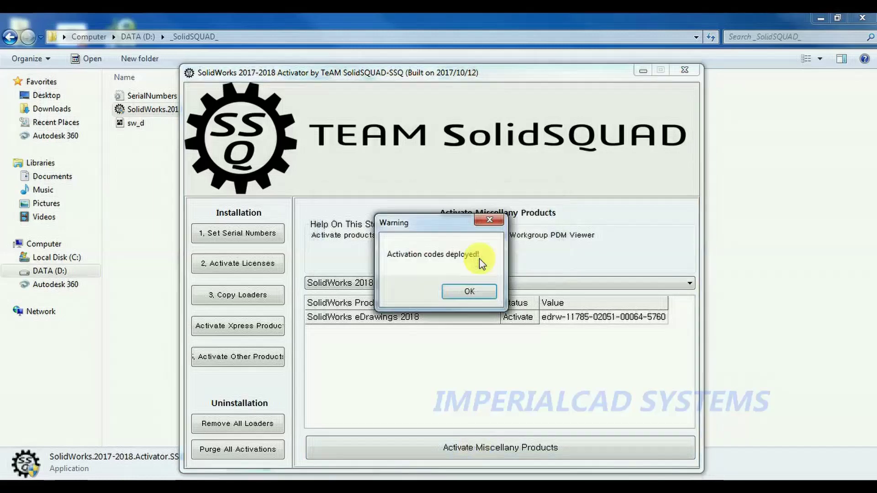
left_click(477, 295)
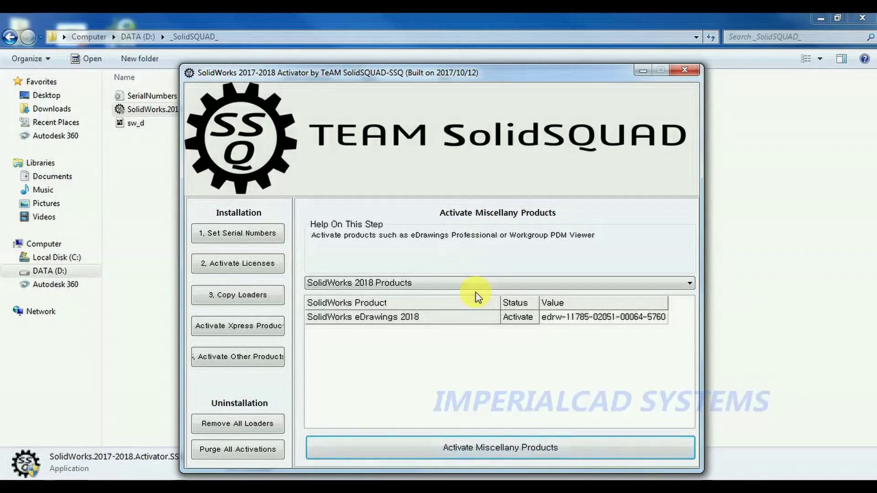
left_click(278, 356)
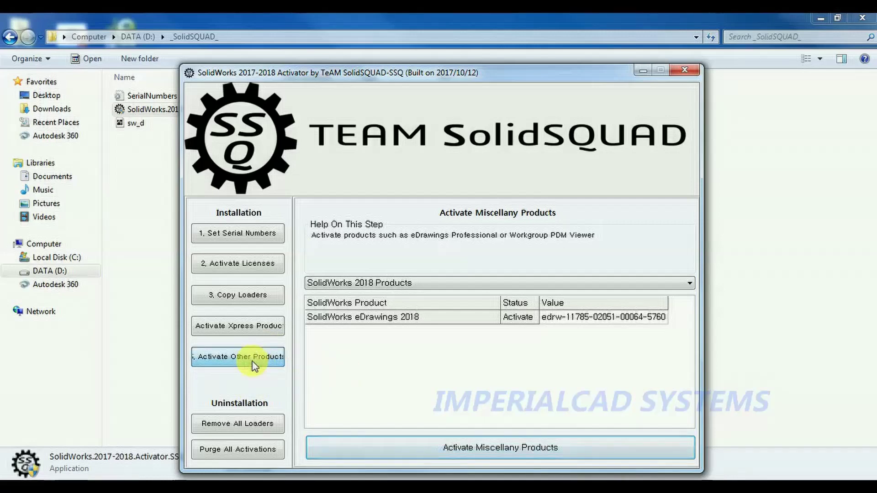
left_click(464, 446)
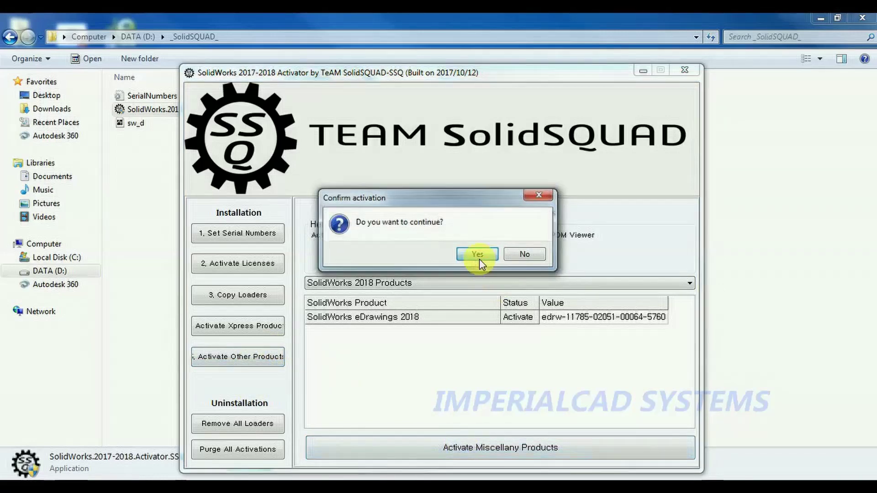
left_click(479, 259)
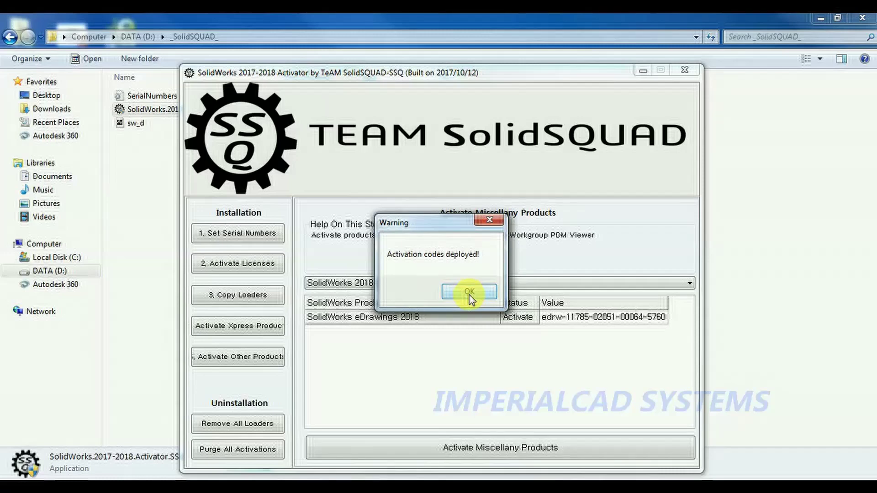
left_click(470, 292)
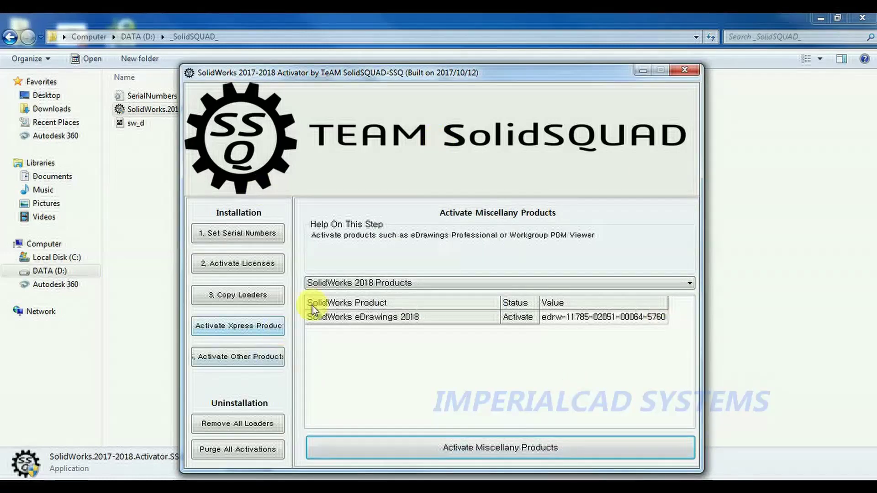
- Close the activator and launch SOLIDWORKS 2018 from the desktop, accepting the new menu customization
left_click(686, 71)
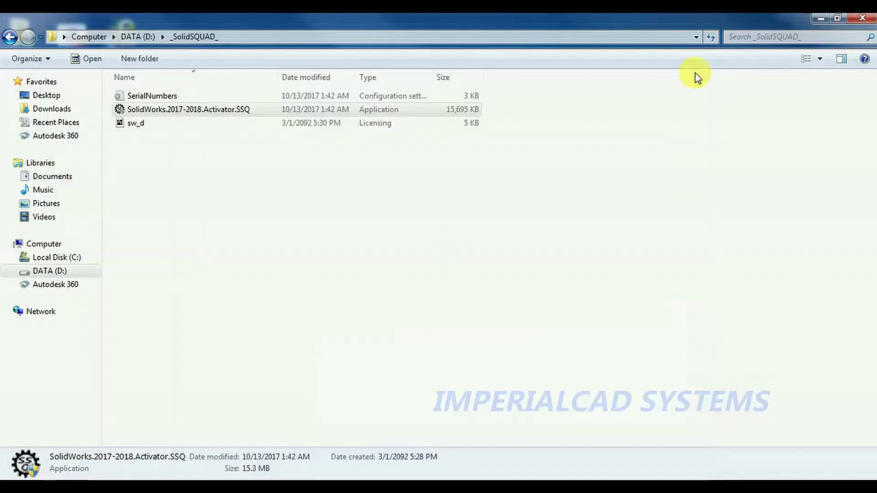
left_click(823, 19)
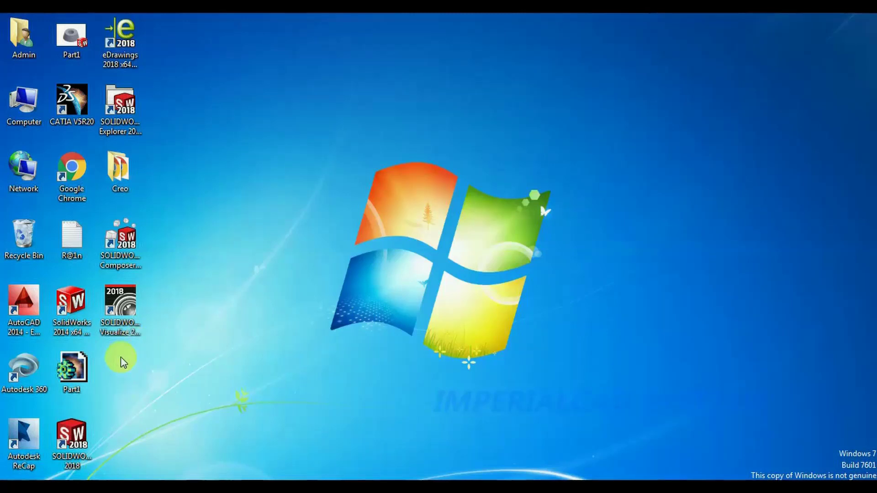
double_click(73, 436)
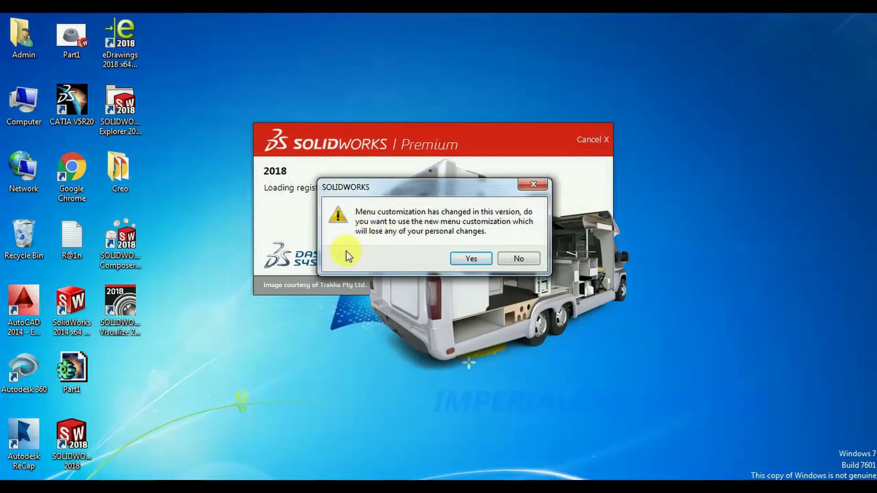
left_click(467, 259)
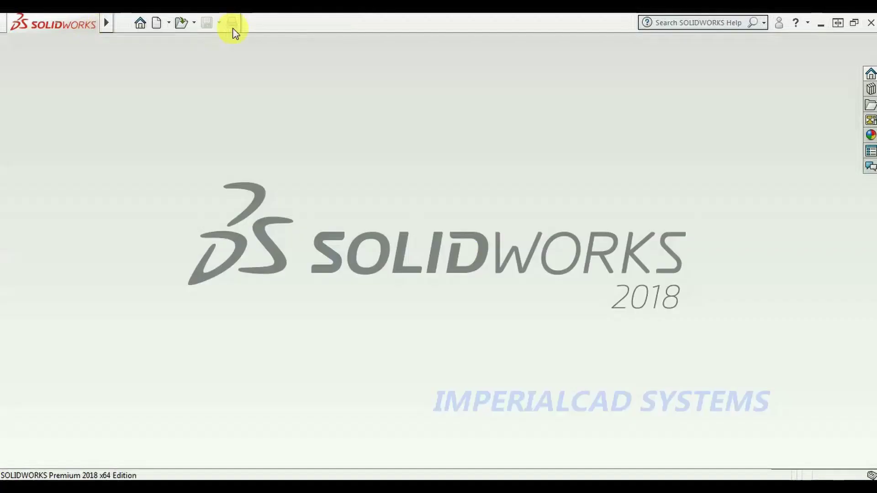
- Expand the SOLIDWORKS main menu and pin it so that it stays displayed
mouse_move(107, 21)
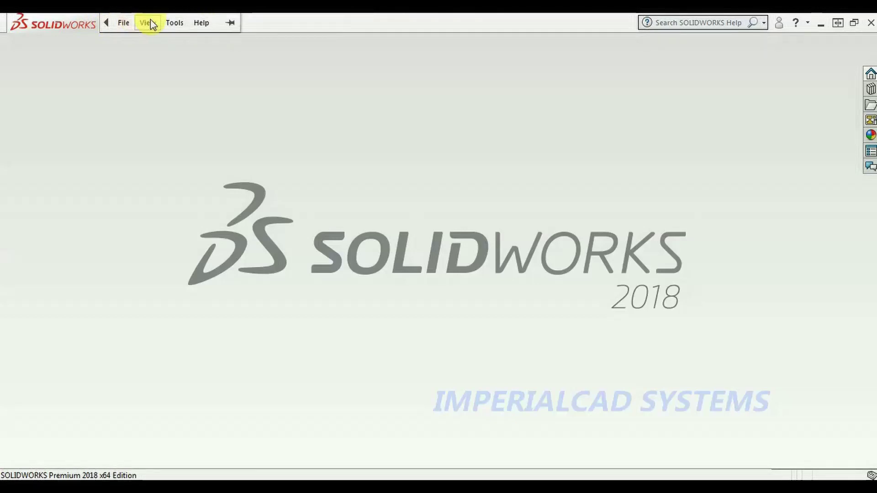
left_click(202, 24)
left_click(230, 23)
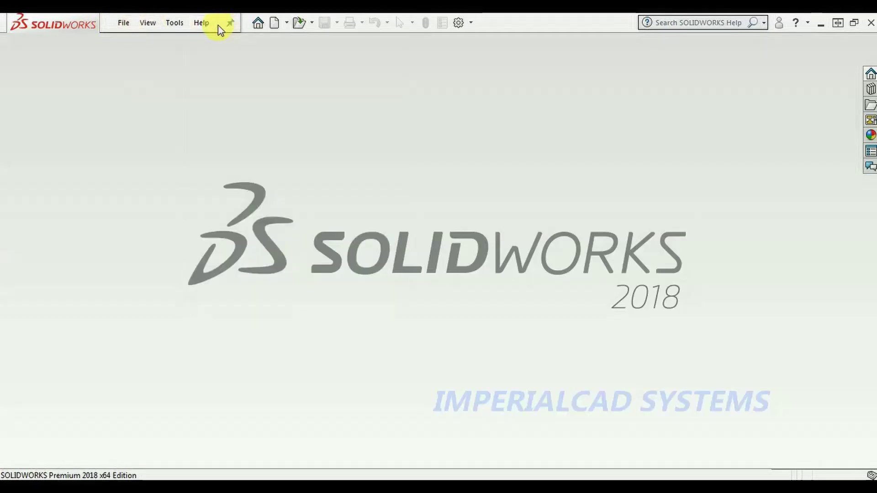
- Create a new Part document, moving the New SOLIDWORKS Document dialog fully into view
left_click(122, 24)
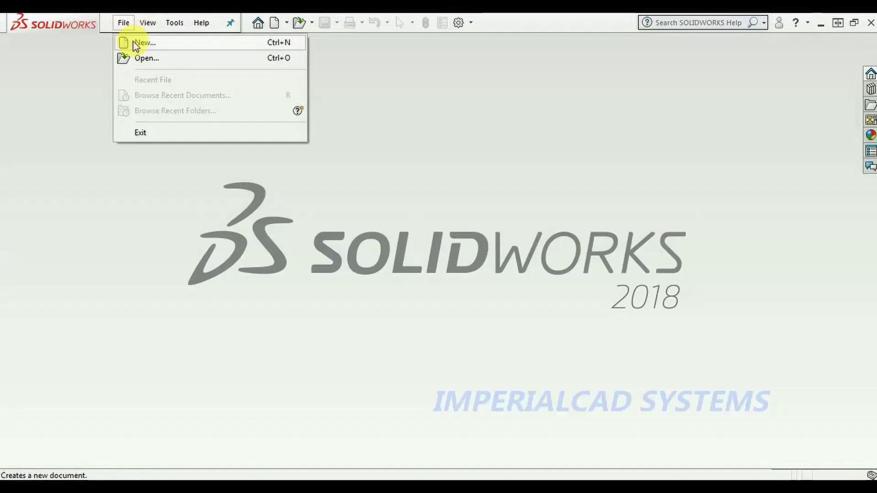
left_click(651, 283)
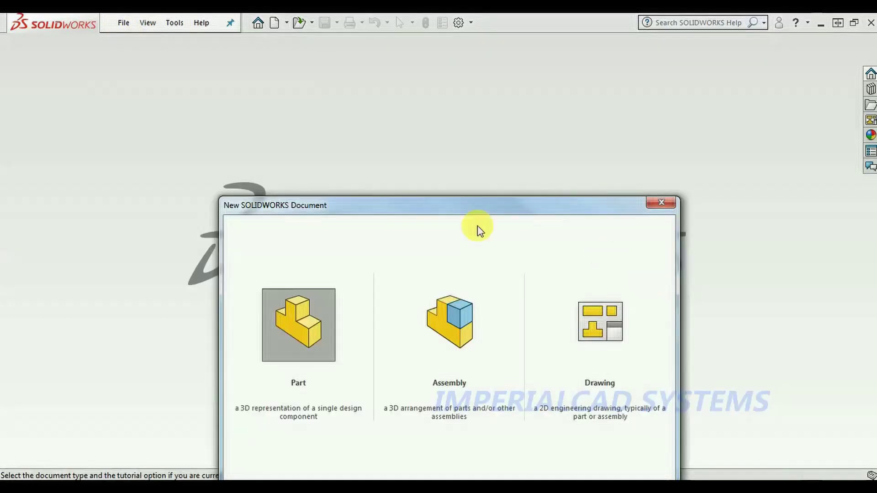
left_click(319, 204)
left_click(526, 388)
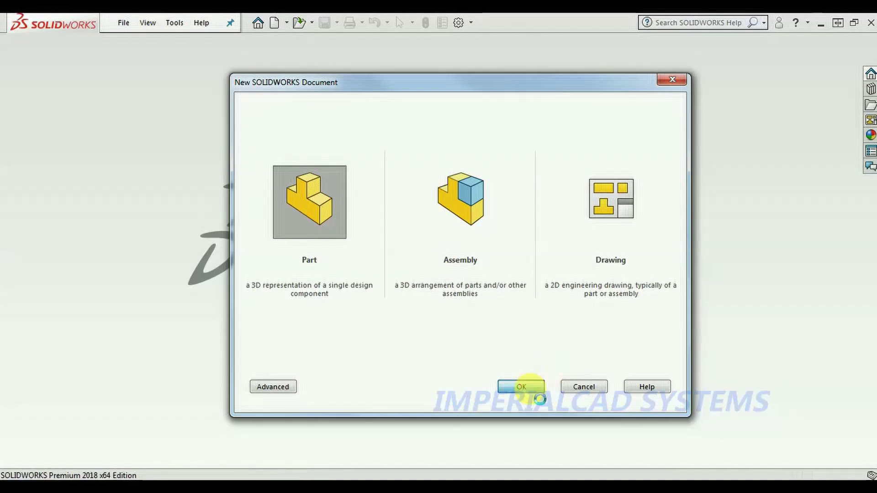